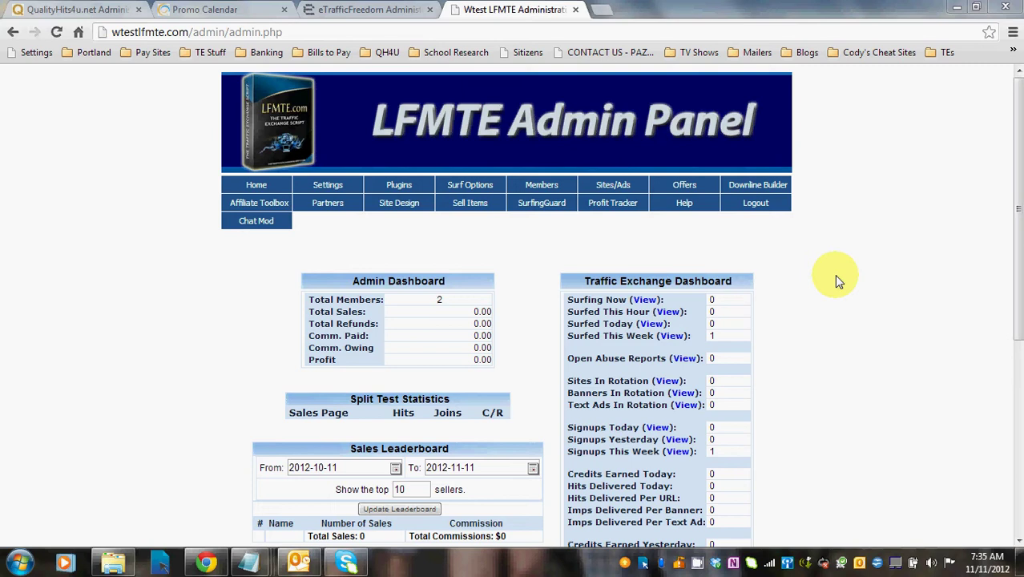
- Open the OTO management page from the Offers section of the admin panel
{"action": "mouse_move", "coordinate": [685, 186]}
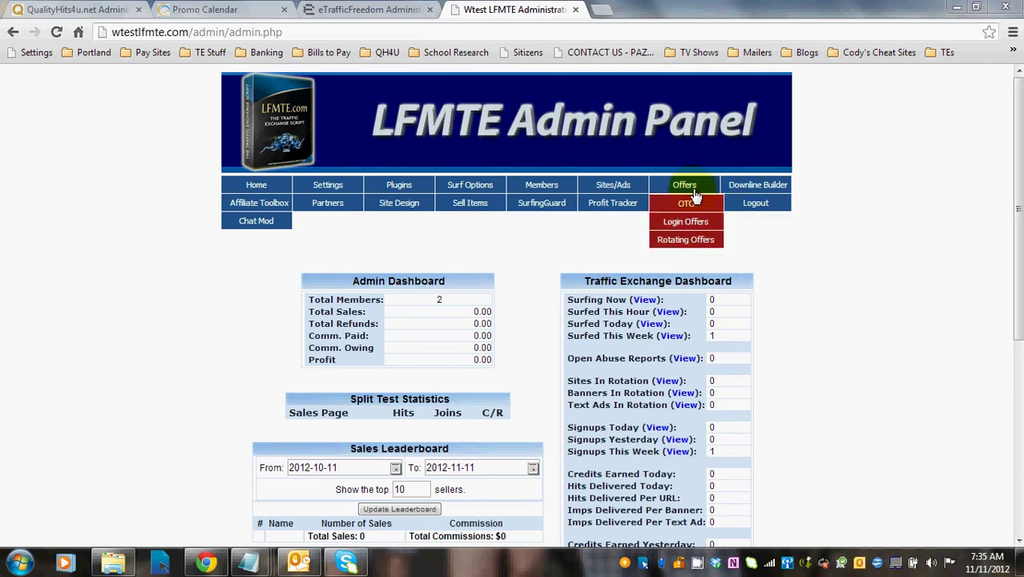
{"action": "left_click", "coordinate": [687, 242]}
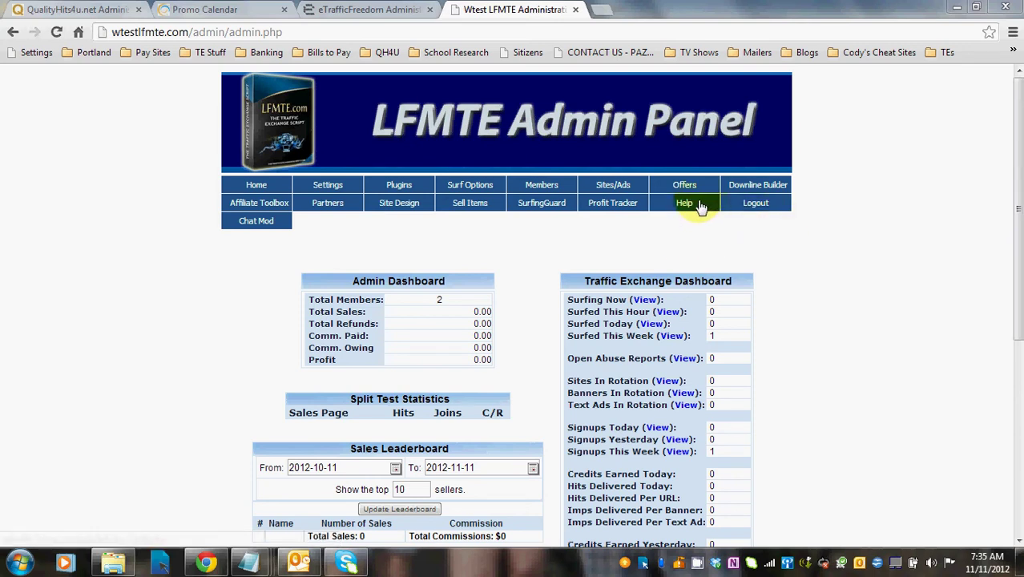
{"action": "left_click", "coordinate": [685, 207]}
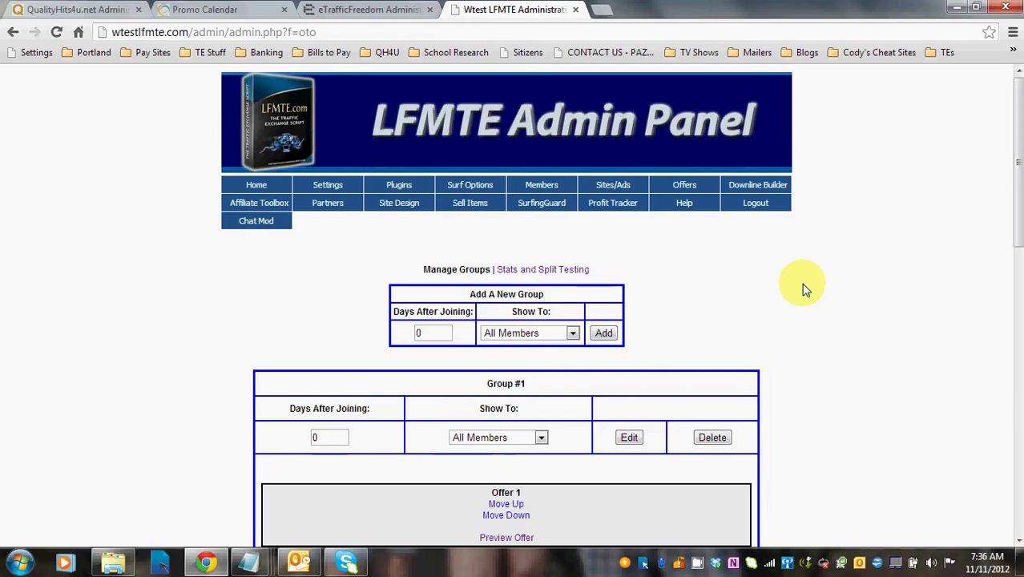
- Preview Offer 1, "one year LFM", in Group #1 and compare its headline section with the offer settings
{"action": "scroll", "coordinate": [812, 280], "scroll_direction": "down", "scroll_amount": 2}
{"action": "scroll", "coordinate": [817, 280], "scroll_direction": "down", "scroll_amount": 1}
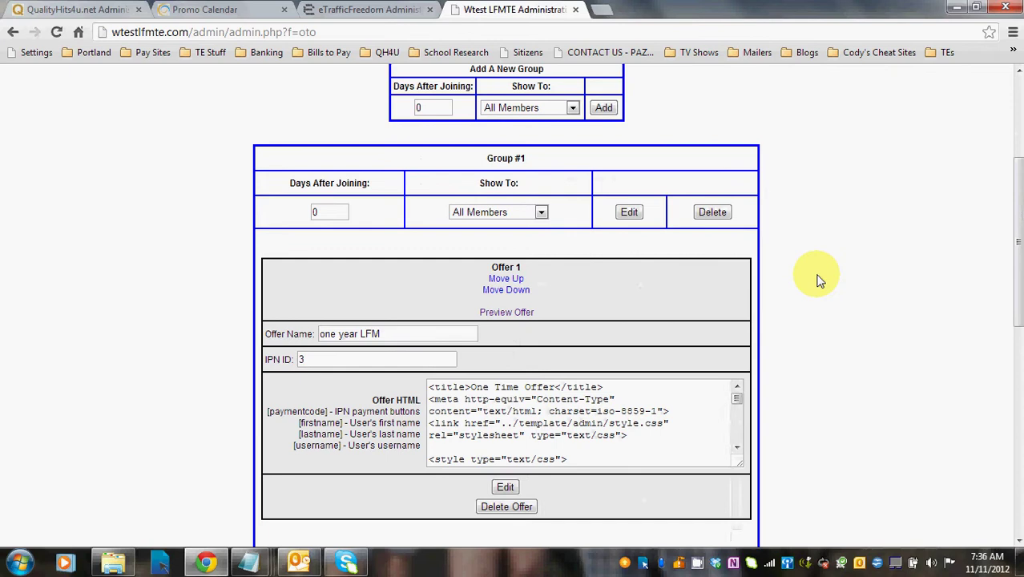
{"action": "left_click", "coordinate": [506, 313]}
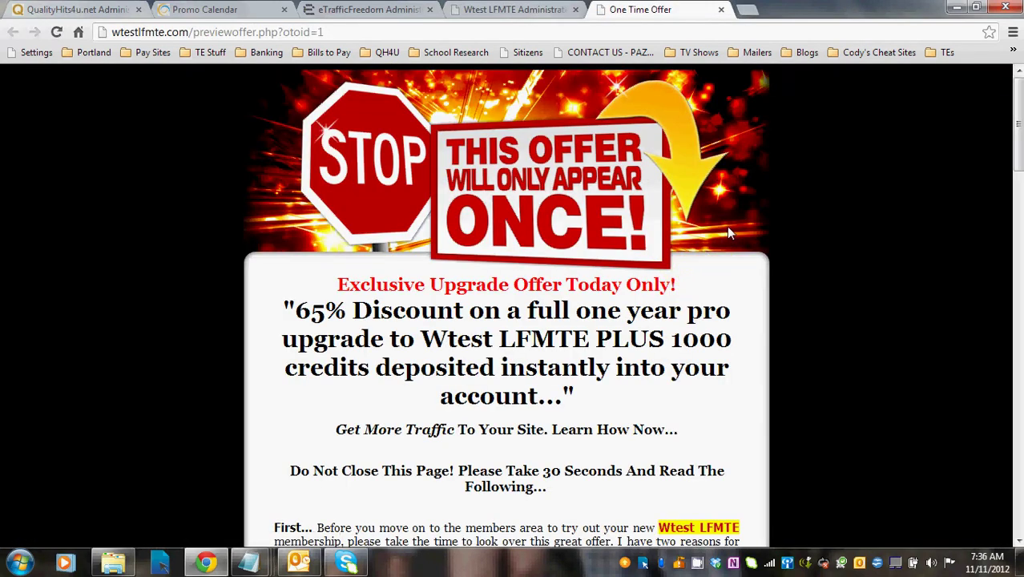
{"action": "scroll", "coordinate": [740, 216], "scroll_direction": "down", "scroll_amount": 1}
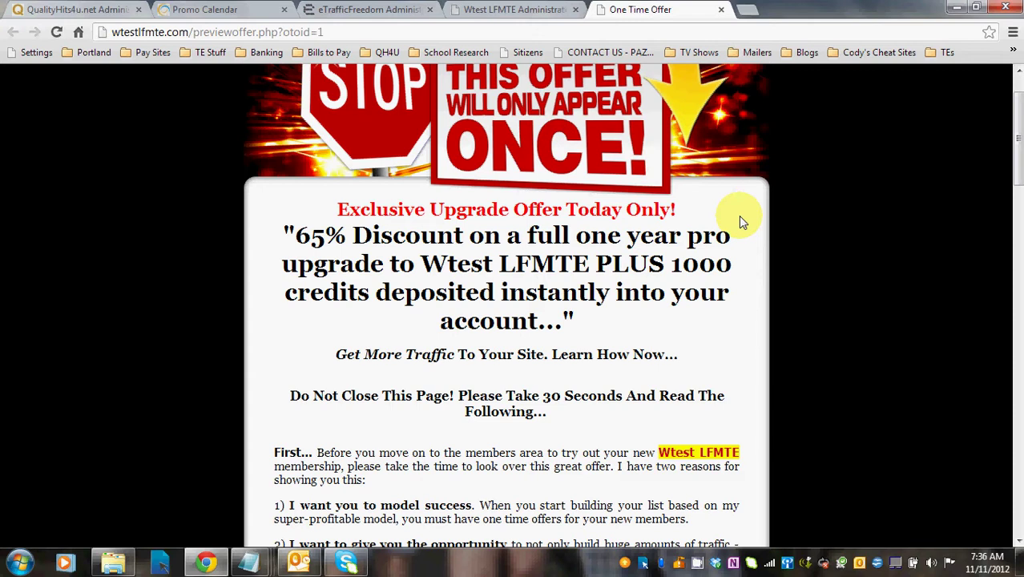
{"action": "left_click", "coordinate": [533, 10]}
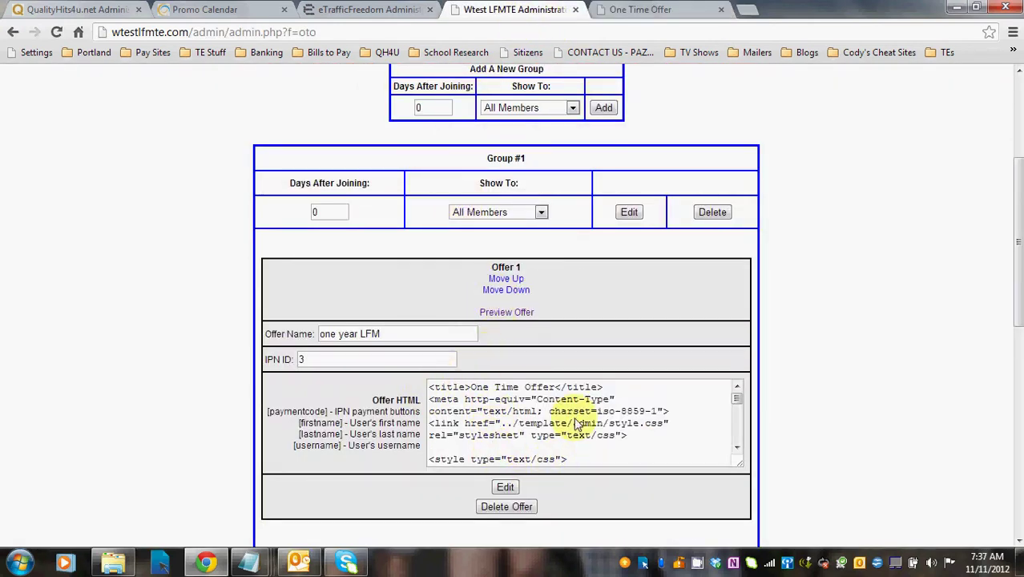
{"action": "left_click", "coordinate": [655, 11]}
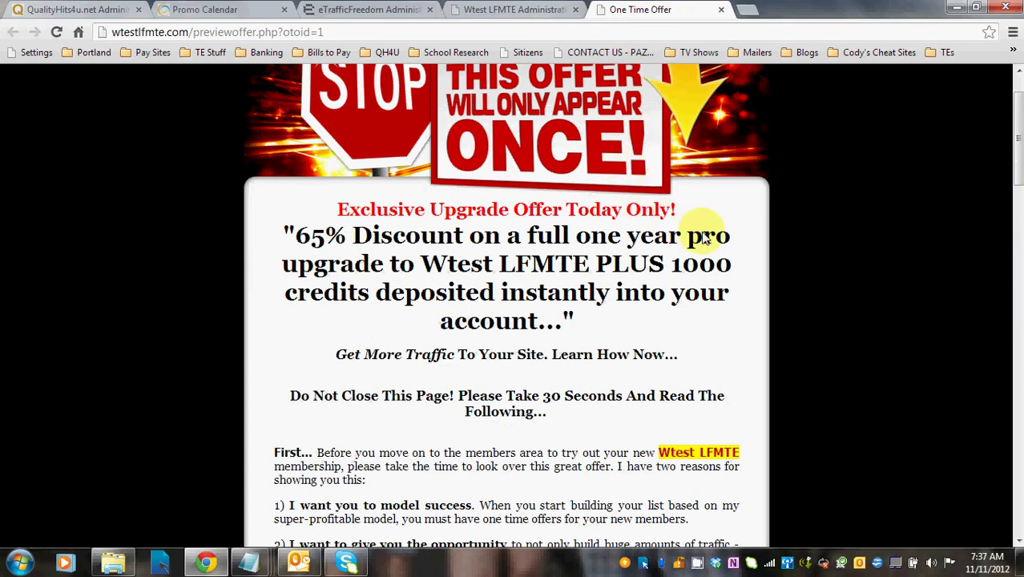
- Read through the one-year upgrade offer page, examining its benefits, LFM bonus, pricing, order box and decline link
{"action": "scroll", "coordinate": [701, 232], "scroll_direction": "down", "scroll_amount": 2}
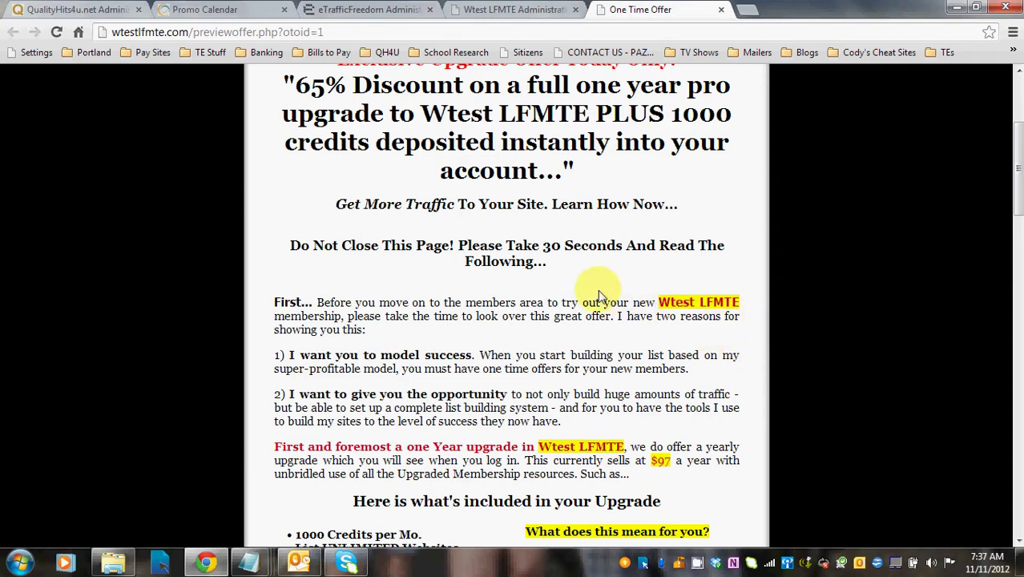
{"action": "scroll", "coordinate": [590, 298], "scroll_direction": "down", "scroll_amount": 1}
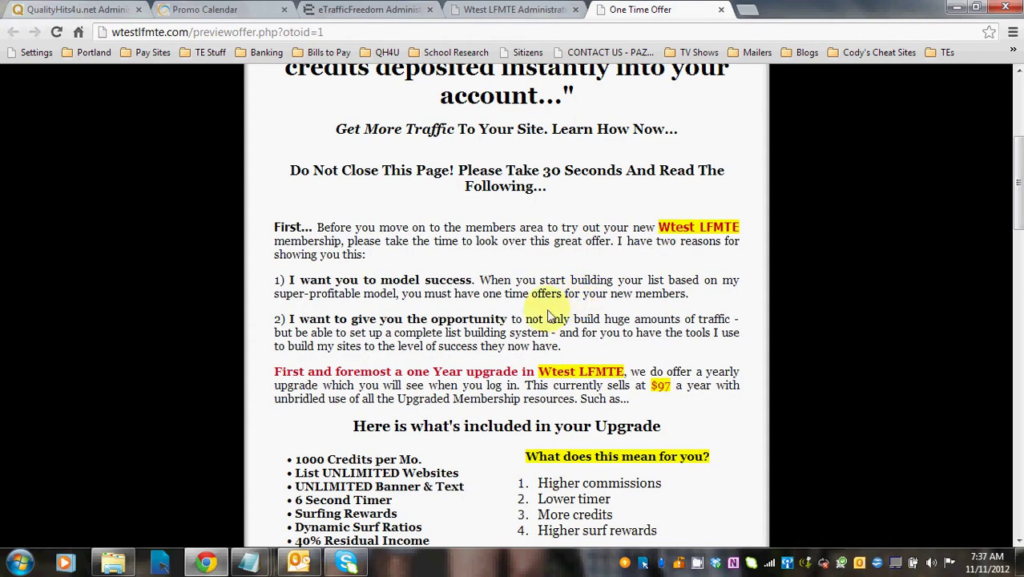
{"action": "scroll", "coordinate": [517, 312], "scroll_direction": "down", "scroll_amount": 1}
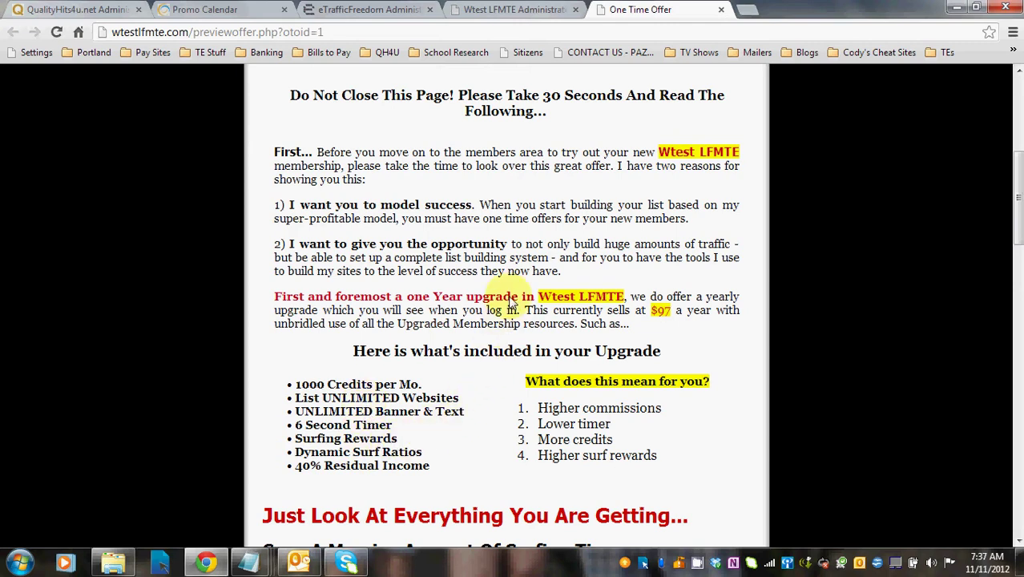
{"action": "scroll", "coordinate": [512, 290], "scroll_direction": "down", "scroll_amount": 4}
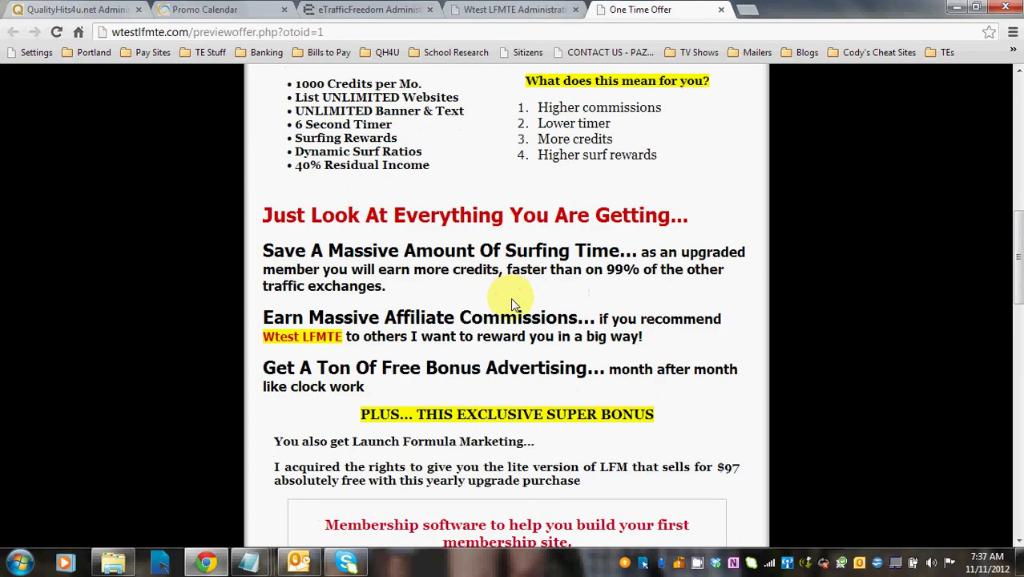
{"action": "scroll", "coordinate": [513, 302], "scroll_direction": "down", "scroll_amount": 4}
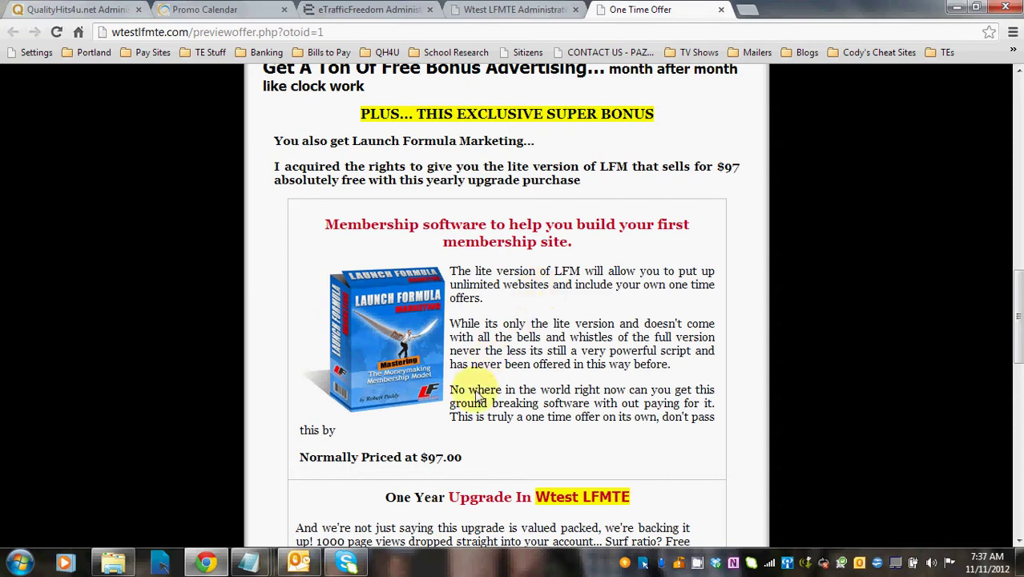
{"action": "scroll", "coordinate": [592, 345], "scroll_direction": "down", "scroll_amount": 4}
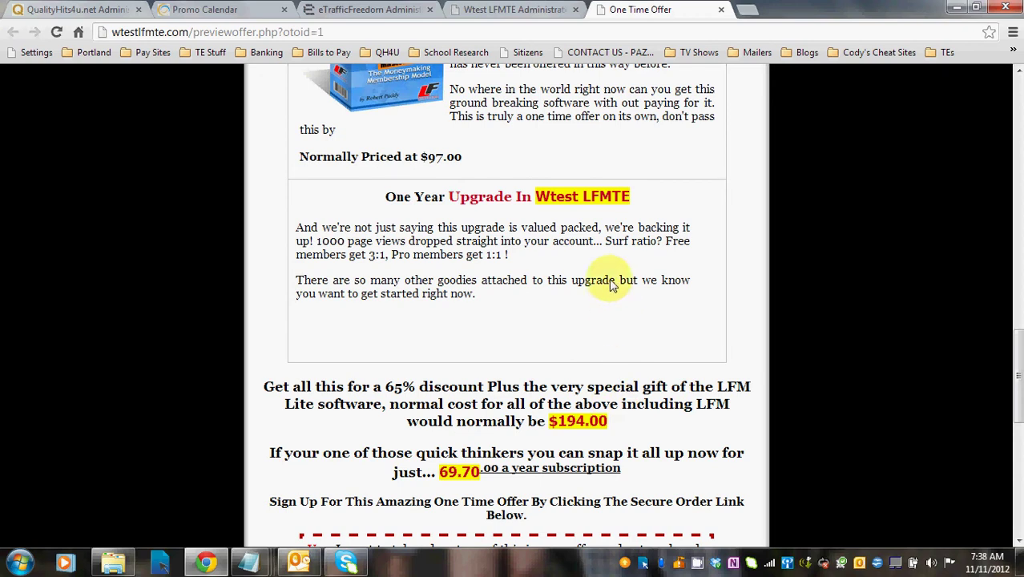
{"action": "scroll", "coordinate": [610, 282], "scroll_direction": "down", "scroll_amount": 1}
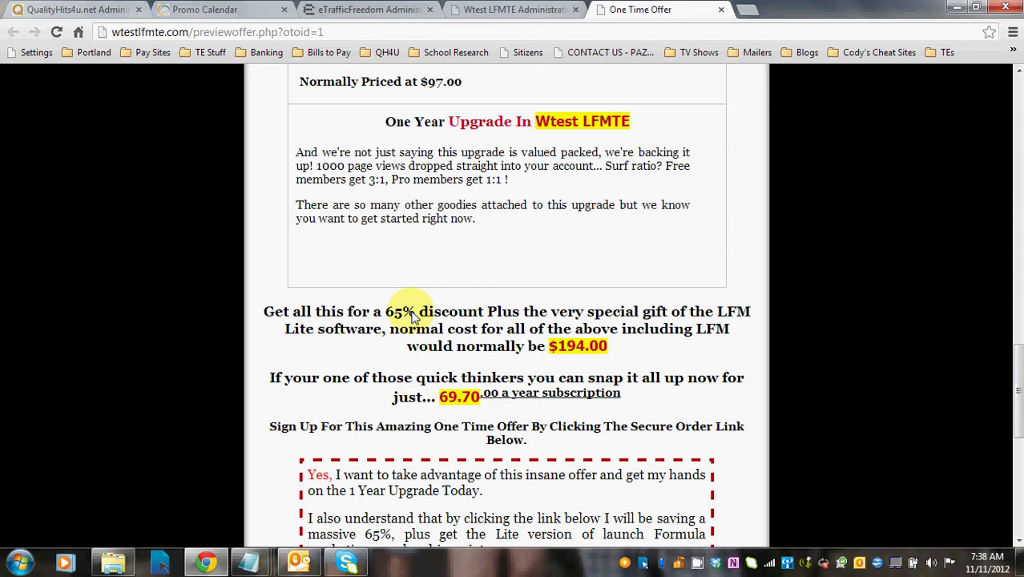
{"action": "scroll", "coordinate": [457, 314], "scroll_direction": "down", "scroll_amount": 1}
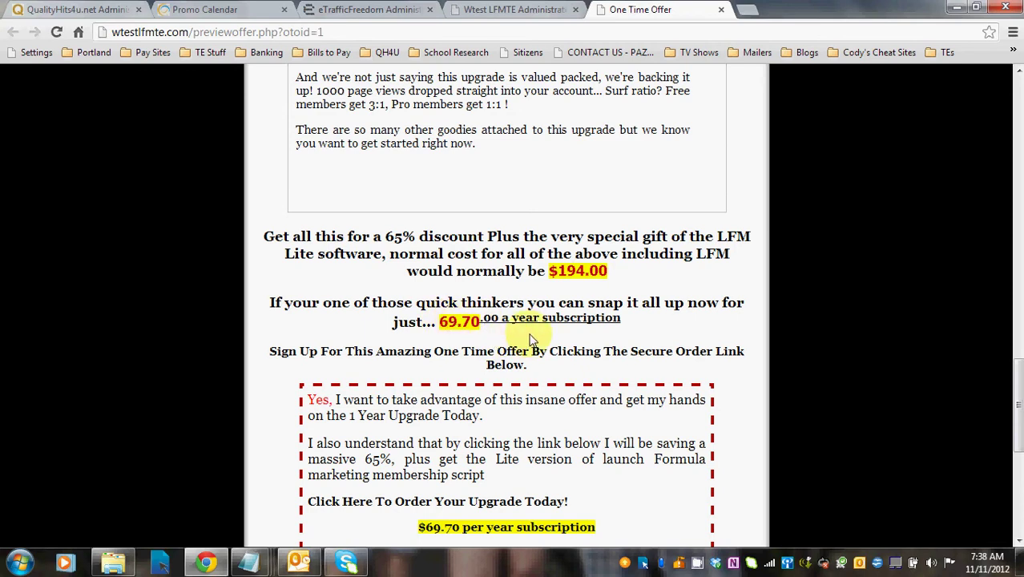
{"action": "scroll", "coordinate": [489, 345], "scroll_direction": "down", "scroll_amount": 2}
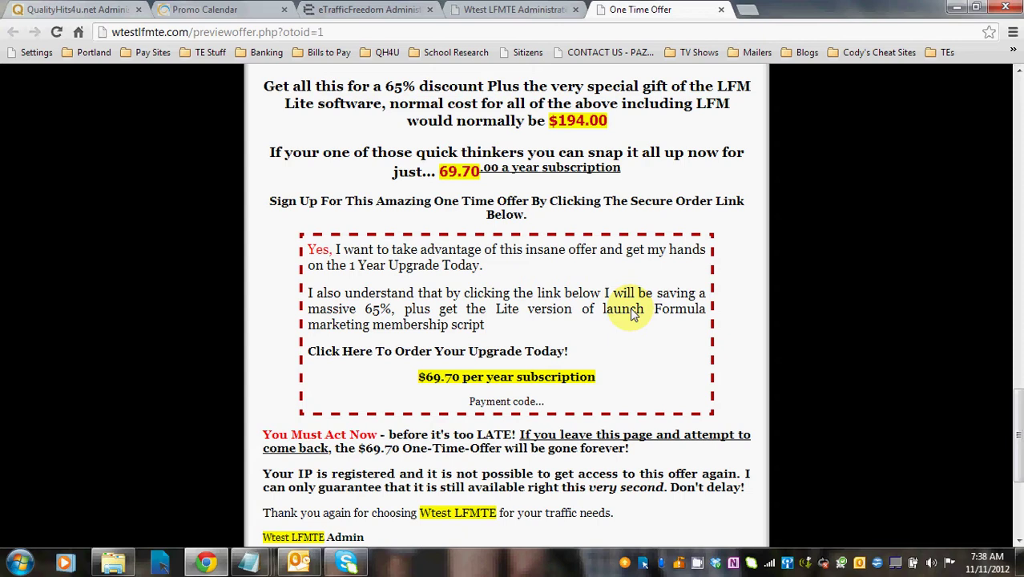
{"action": "scroll", "coordinate": [632, 314], "scroll_direction": "down", "scroll_amount": 1}
{"action": "scroll", "coordinate": [632, 314], "scroll_direction": "down", "scroll_amount": 1}
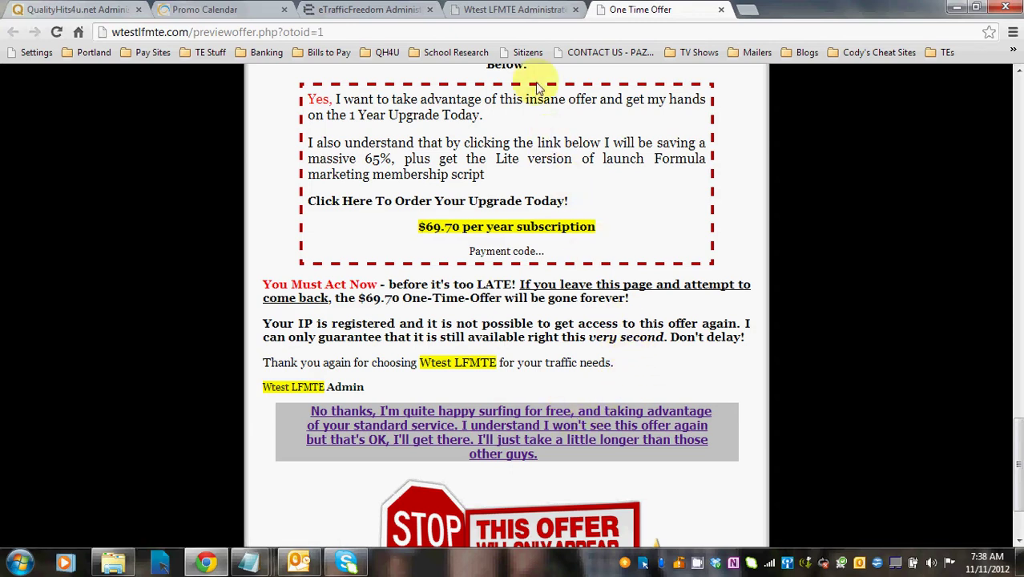
- Find the "No thanks" link in Offer 1's HTML and highlight its showoto.php target
{"action": "left_click", "coordinate": [525, 9]}
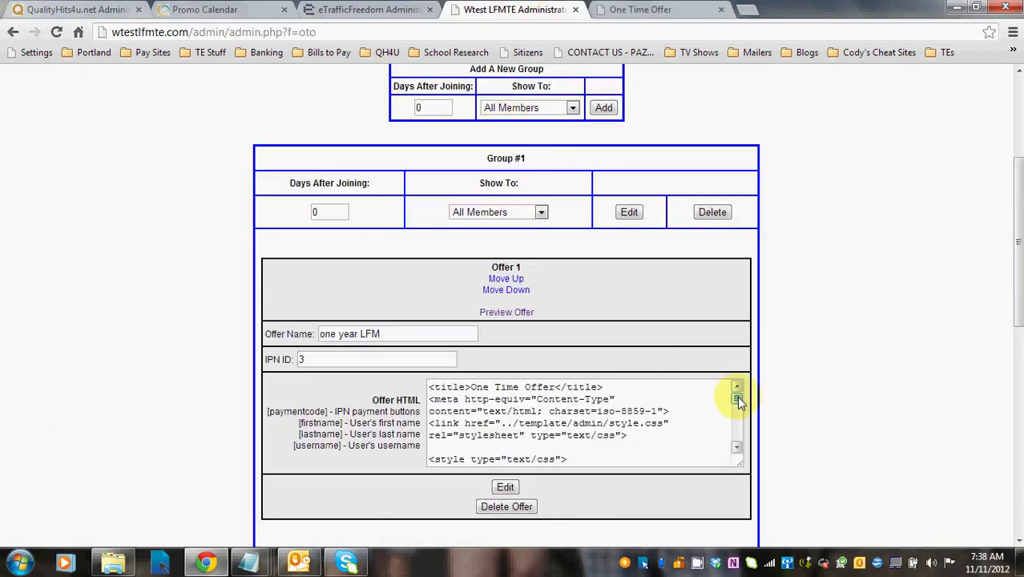
{"action": "left_click_drag", "start_coordinate": [736, 399], "coordinate": [735, 433]}
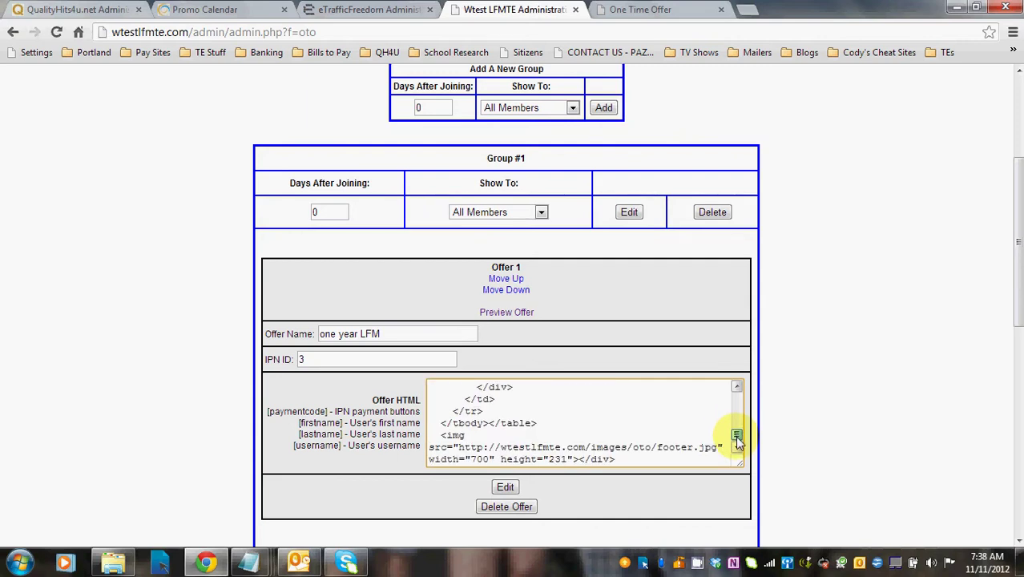
{"action": "left_click", "coordinate": [737, 387]}
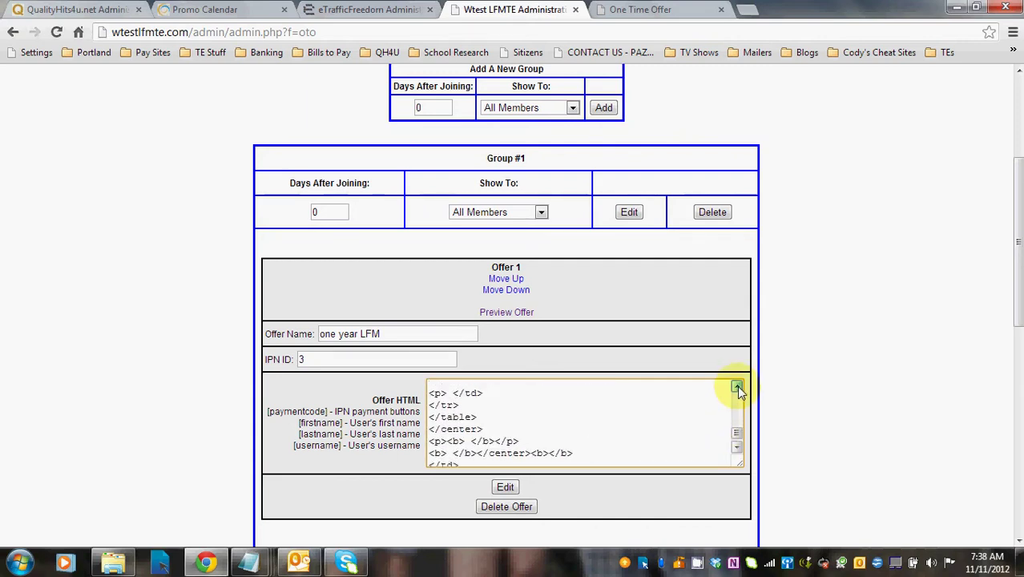
{"action": "left_click_drag", "start_coordinate": [737, 385], "coordinate": [737, 386]}
{"action": "left_click", "coordinate": [851, 347]}
{"action": "scroll", "coordinate": [851, 347], "scroll_direction": "down", "scroll_amount": 1}
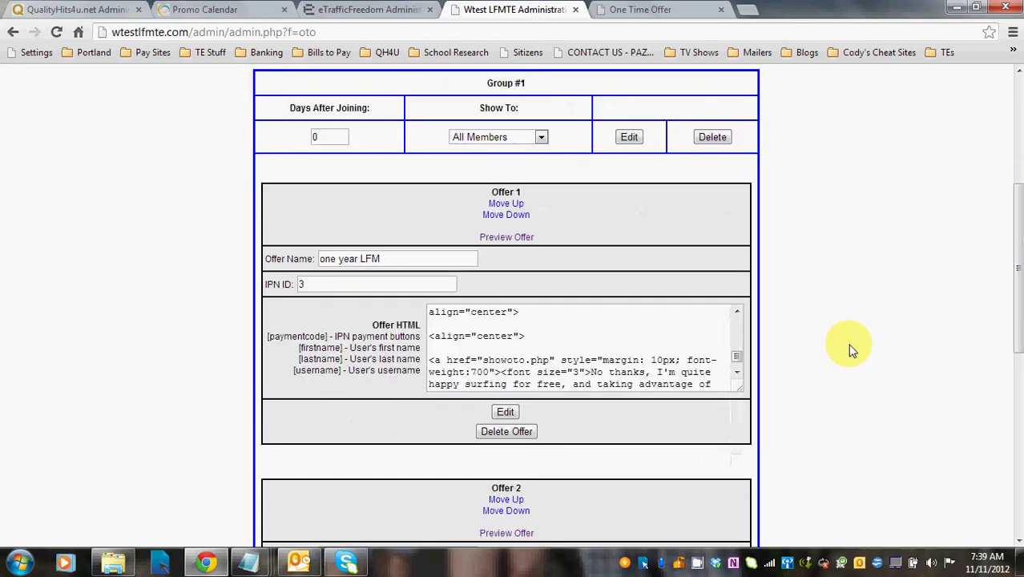
{"action": "left_click", "coordinate": [480, 361]}
{"action": "left_click_drag", "start_coordinate": [481, 361], "coordinate": [551, 361]}
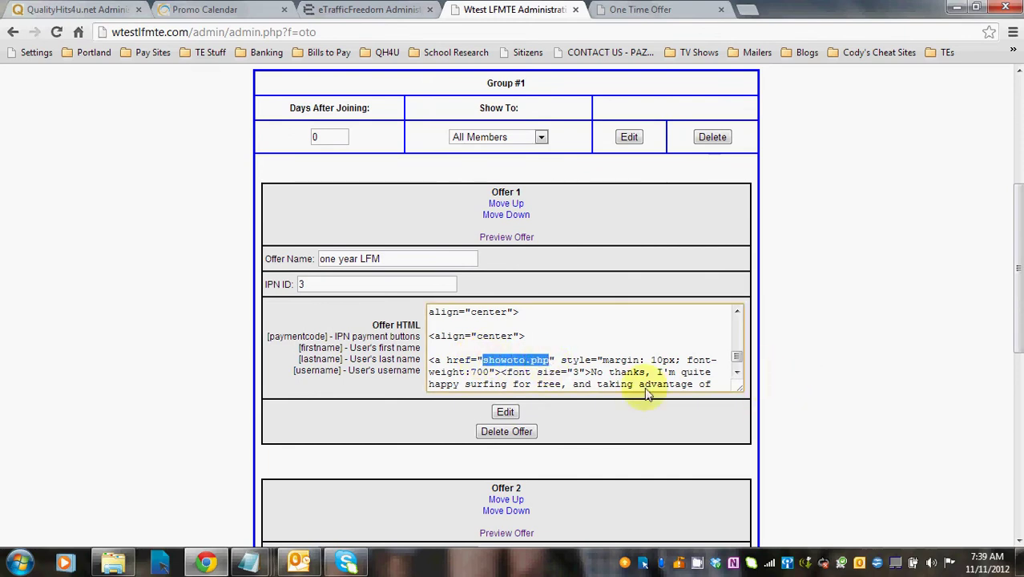
{"action": "left_click", "coordinate": [793, 334]}
- Preview Offer 2, "quarterly", and examine its pitch, subscription price, feature list, order box and decline link
{"action": "scroll", "coordinate": [796, 335], "scroll_direction": "down", "scroll_amount": 3}
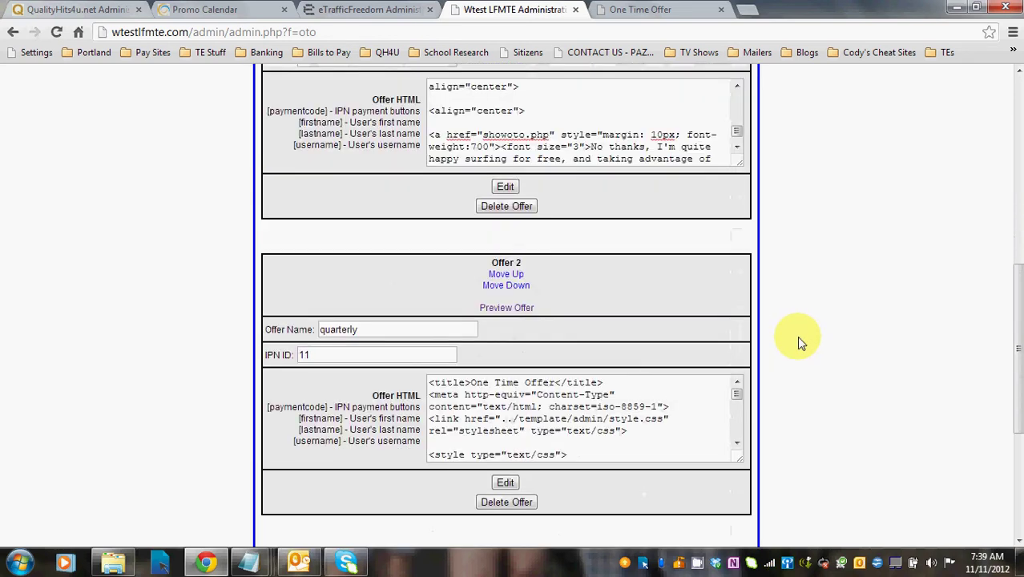
{"action": "left_click", "coordinate": [513, 307]}
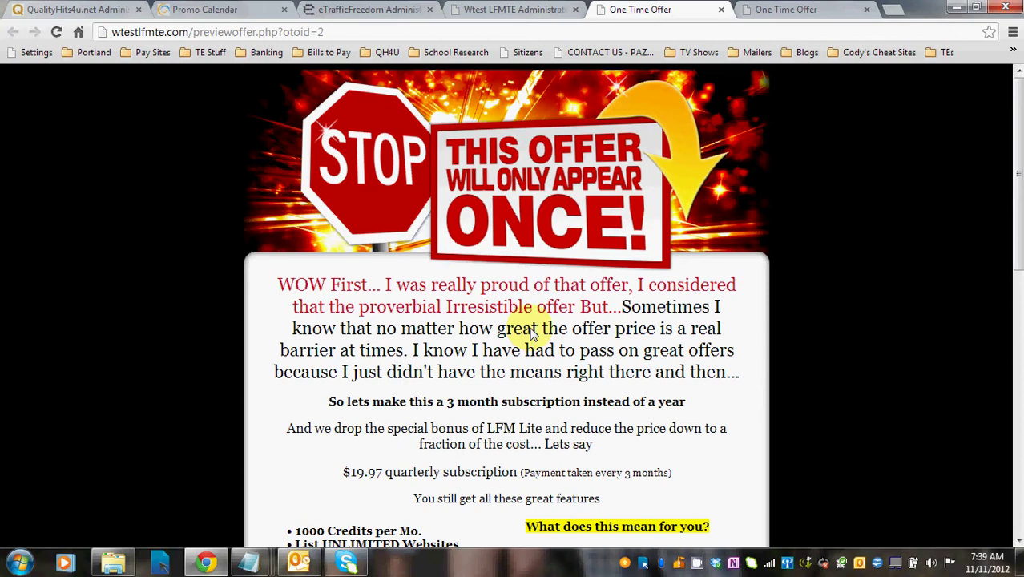
{"action": "scroll", "coordinate": [545, 318], "scroll_direction": "down", "scroll_amount": 1}
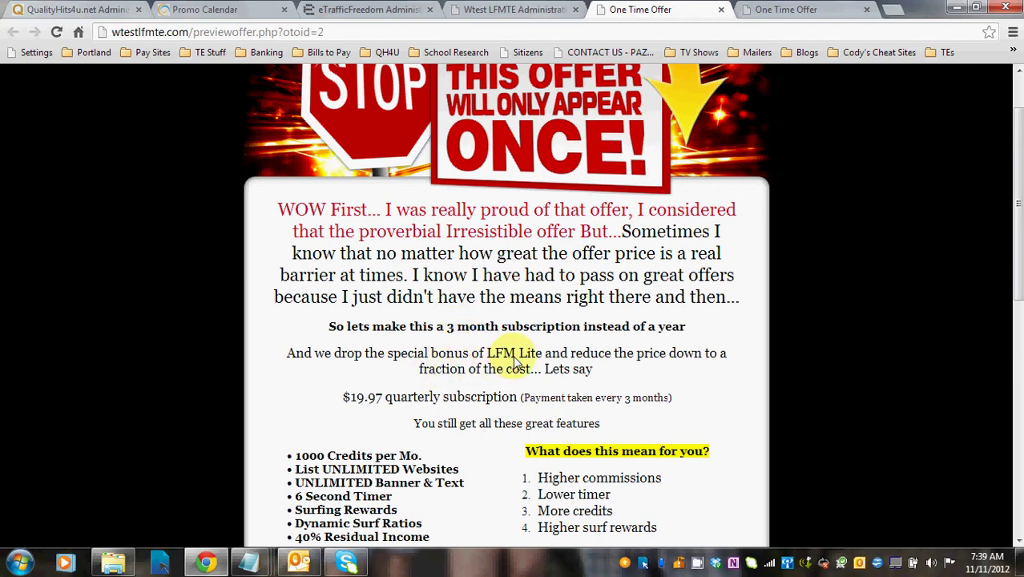
{"action": "scroll", "coordinate": [515, 361], "scroll_direction": "down", "scroll_amount": 1}
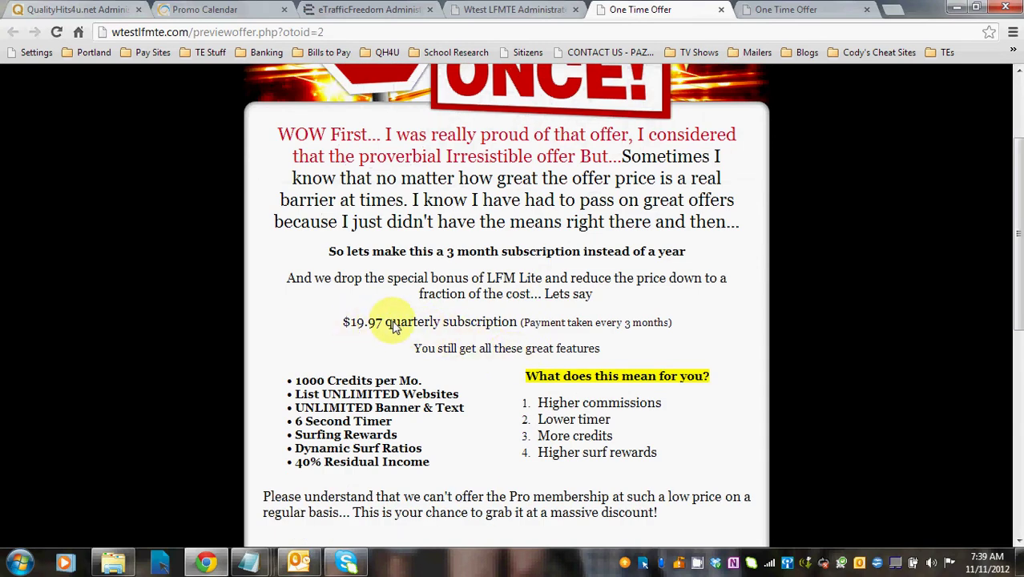
{"action": "scroll", "coordinate": [480, 355], "scroll_direction": "down", "scroll_amount": 3}
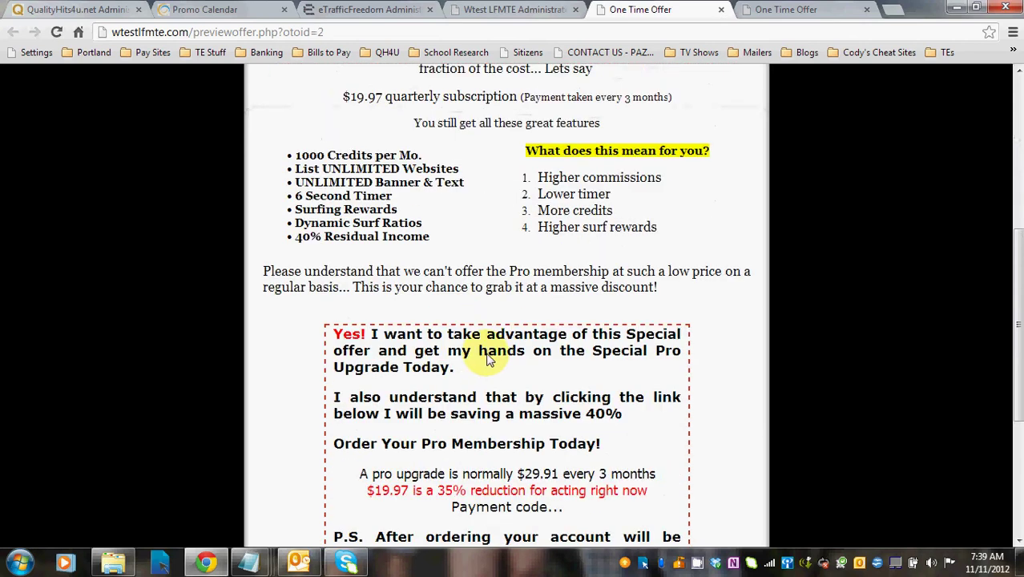
{"action": "scroll", "coordinate": [488, 359], "scroll_direction": "down", "scroll_amount": 1}
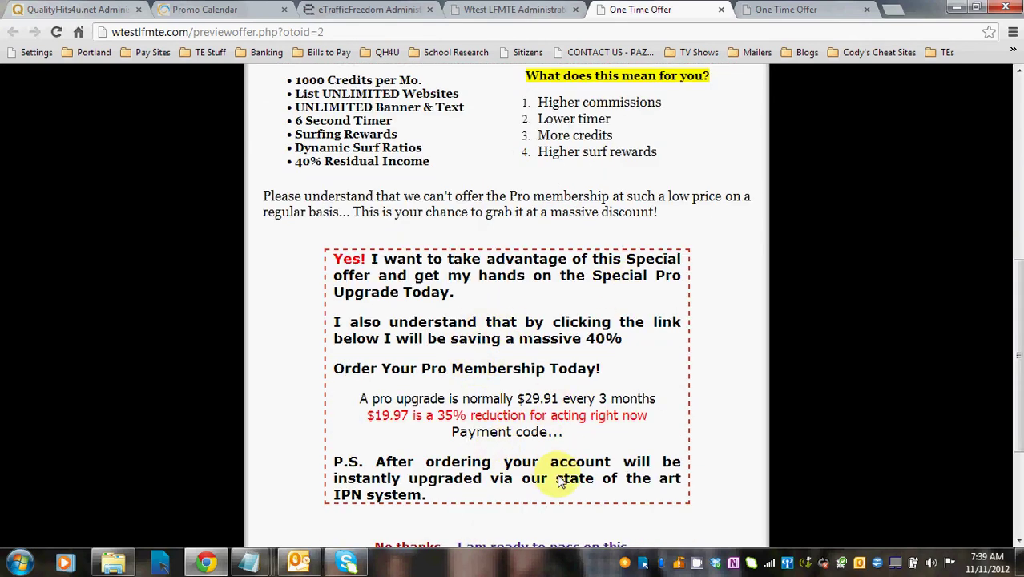
{"action": "scroll", "coordinate": [575, 429], "scroll_direction": "down", "scroll_amount": 2}
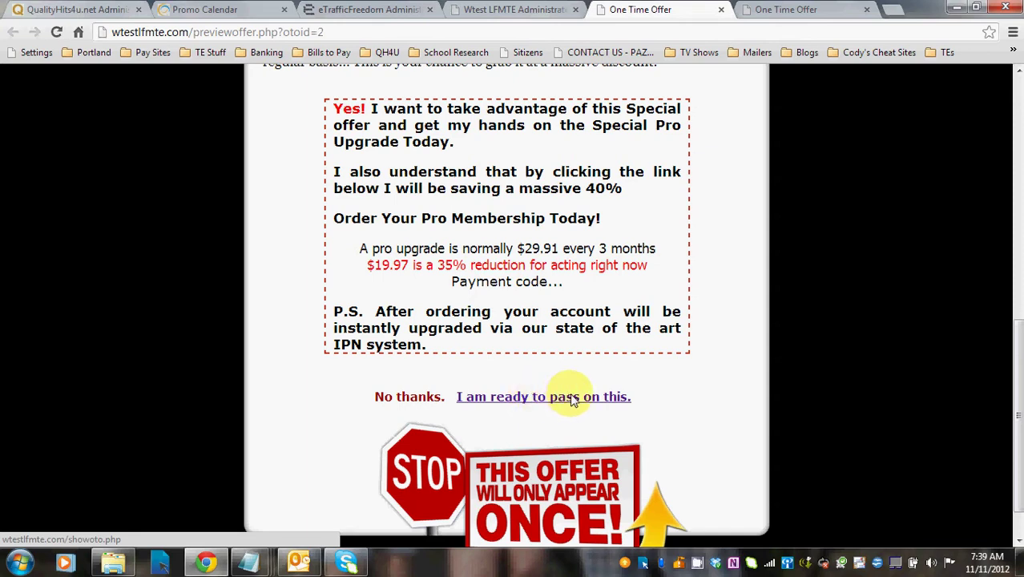
{"action": "scroll", "coordinate": [651, 335], "scroll_direction": "up", "scroll_amount": 1}
{"action": "scroll", "coordinate": [651, 335], "scroll_direction": "up", "scroll_amount": 1}
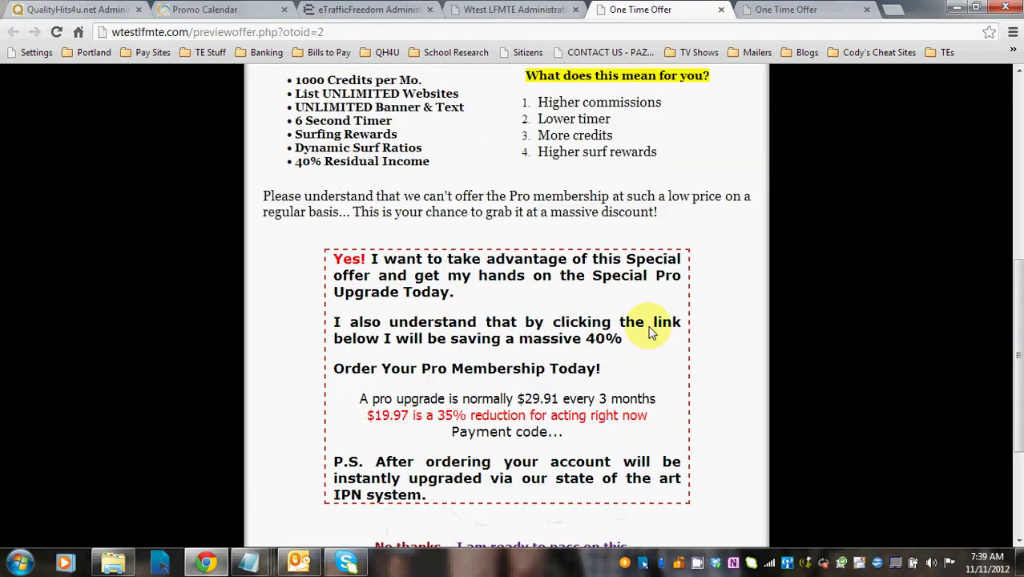
{"action": "scroll", "coordinate": [650, 335], "scroll_direction": "up", "scroll_amount": 5}
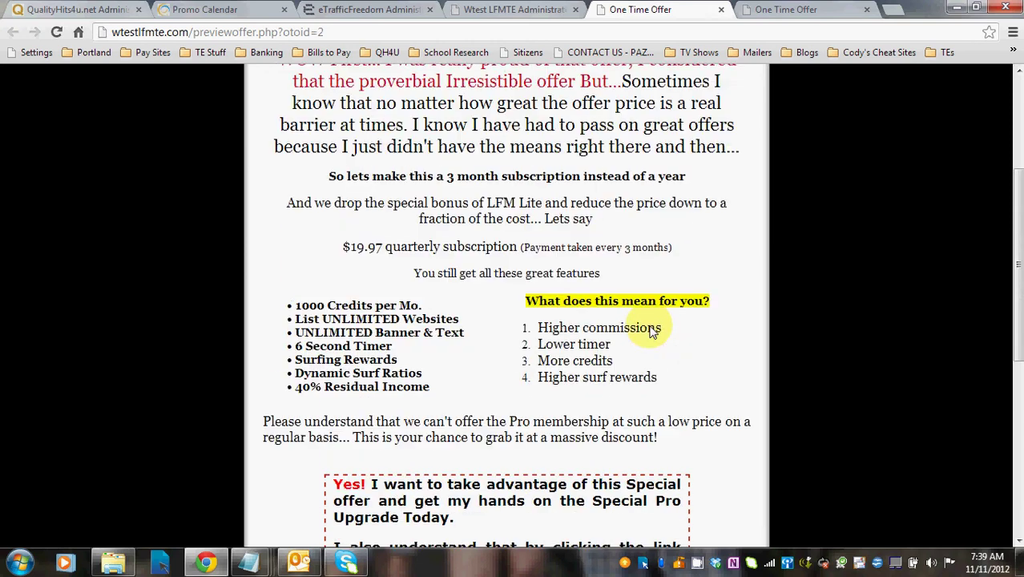
- Close both One Time Offer previews and return to the offer group management page
{"action": "left_click", "coordinate": [833, 9]}
{"action": "left_click", "coordinate": [866, 9]}
{"action": "left_click", "coordinate": [721, 10]}
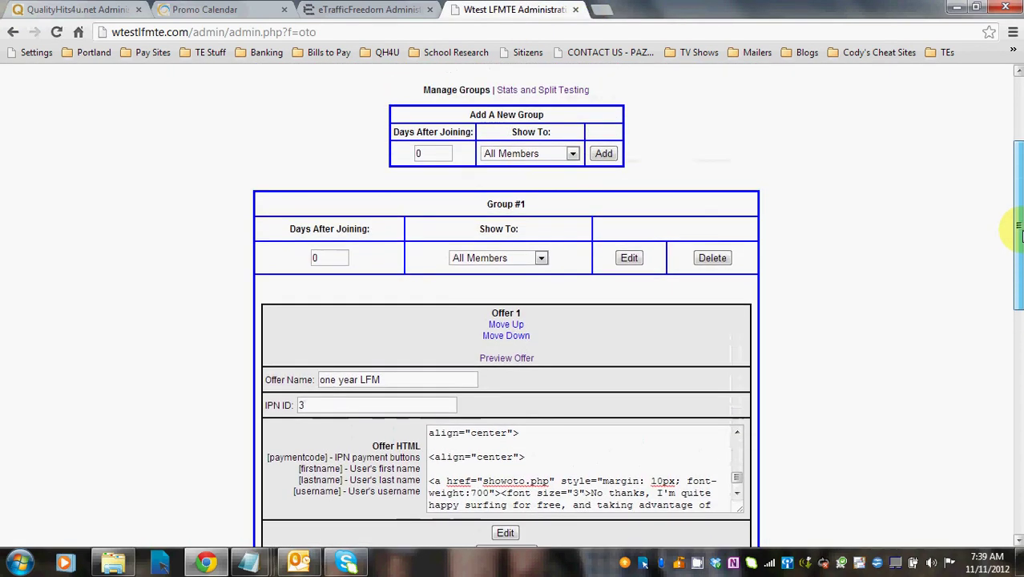
- Examine which member types Group #1 can be shown to and look over its offers
{"action": "left_click_drag", "start_coordinate": [1019, 348], "coordinate": [1019, 226]}
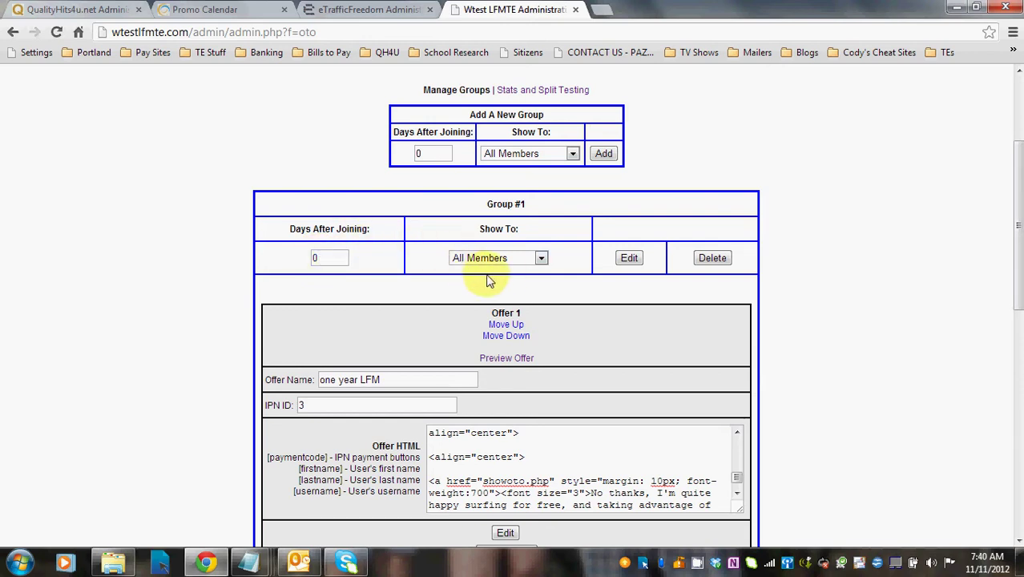
{"action": "left_click", "coordinate": [542, 259]}
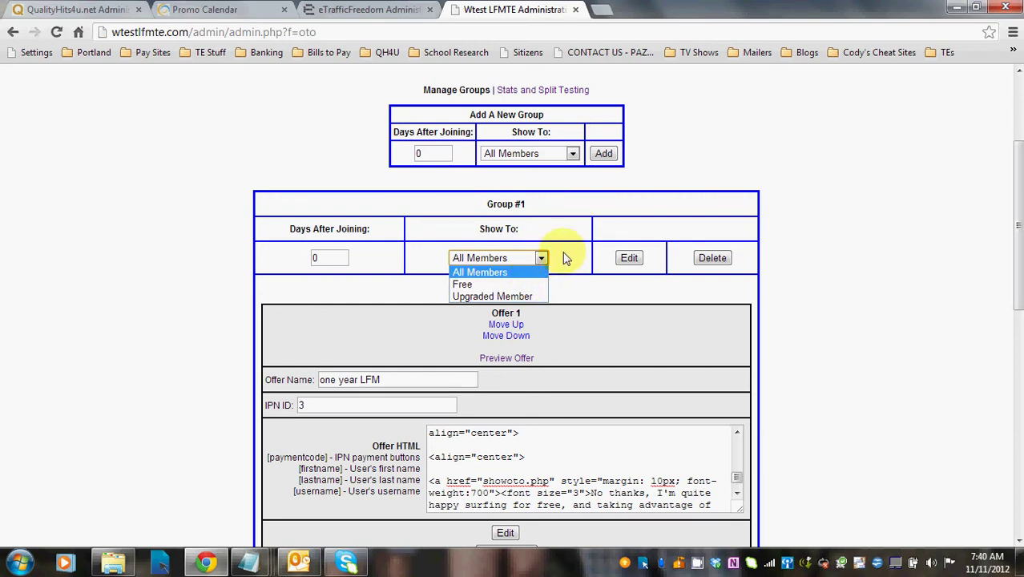
{"action": "left_click", "coordinate": [563, 260]}
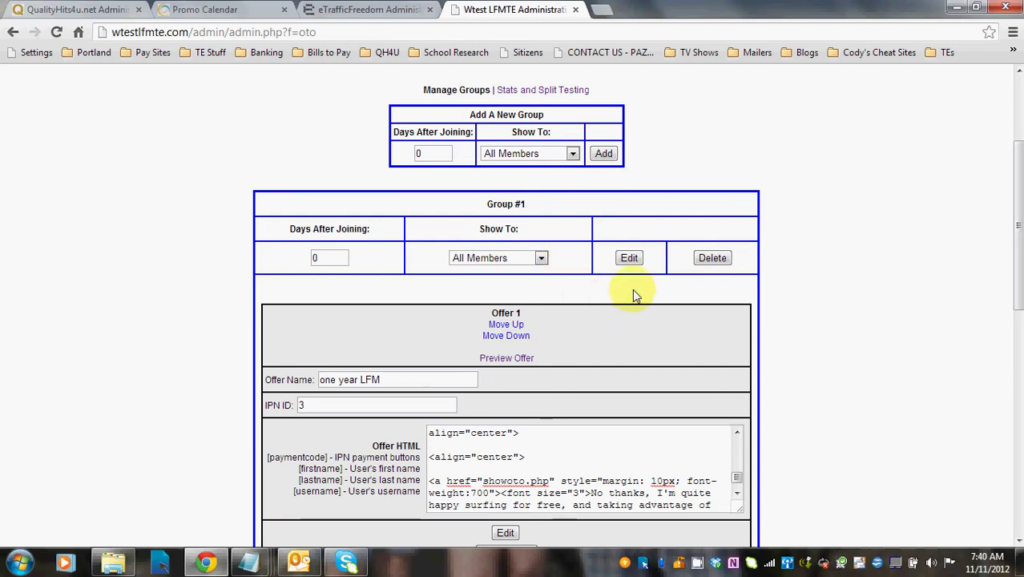
{"action": "scroll", "coordinate": [631, 287], "scroll_direction": "down", "scroll_amount": 1}
{"action": "scroll", "coordinate": [631, 288], "scroll_direction": "down", "scroll_amount": 1}
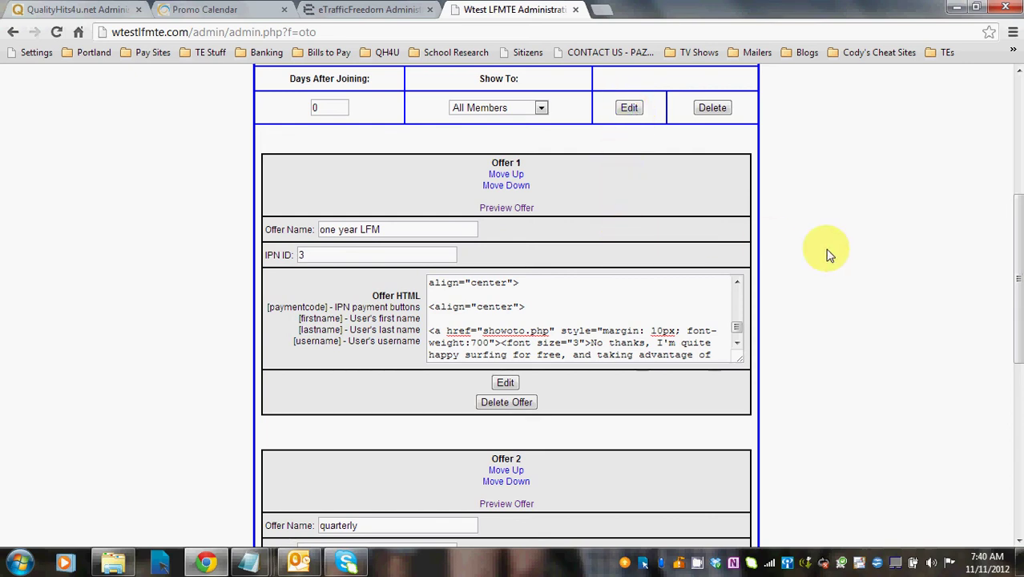
{"action": "scroll", "coordinate": [829, 254], "scroll_direction": "down", "scroll_amount": 1}
- Add a new offer group shown to All Members 3 days after joining, and inspect its blank offer form
{"action": "scroll", "coordinate": [829, 254], "scroll_direction": "up", "scroll_amount": 5}
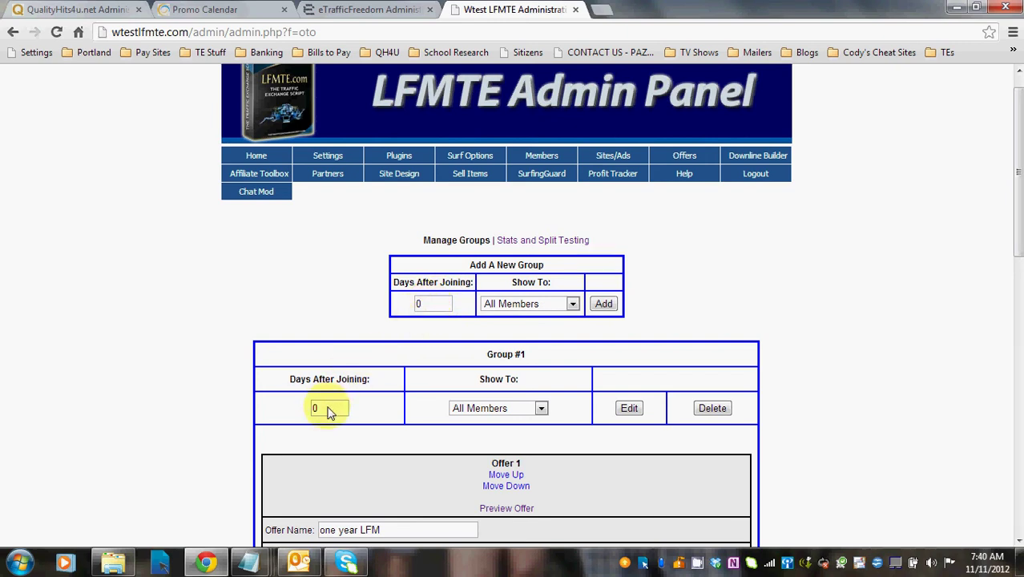
{"action": "double_click", "coordinate": [418, 304]}
{"action": "type", "text": "3"}
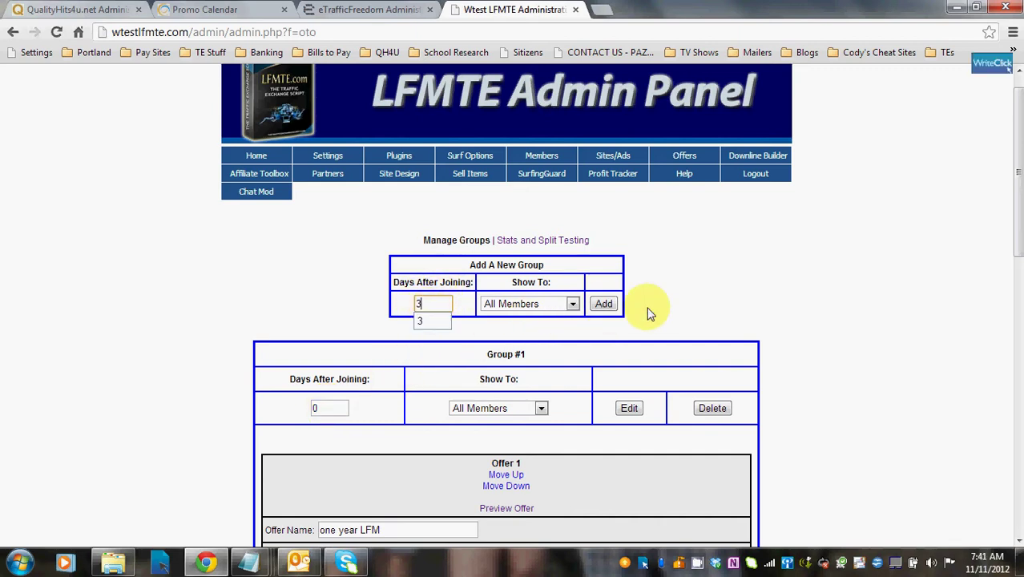
{"action": "left_click", "coordinate": [680, 288]}
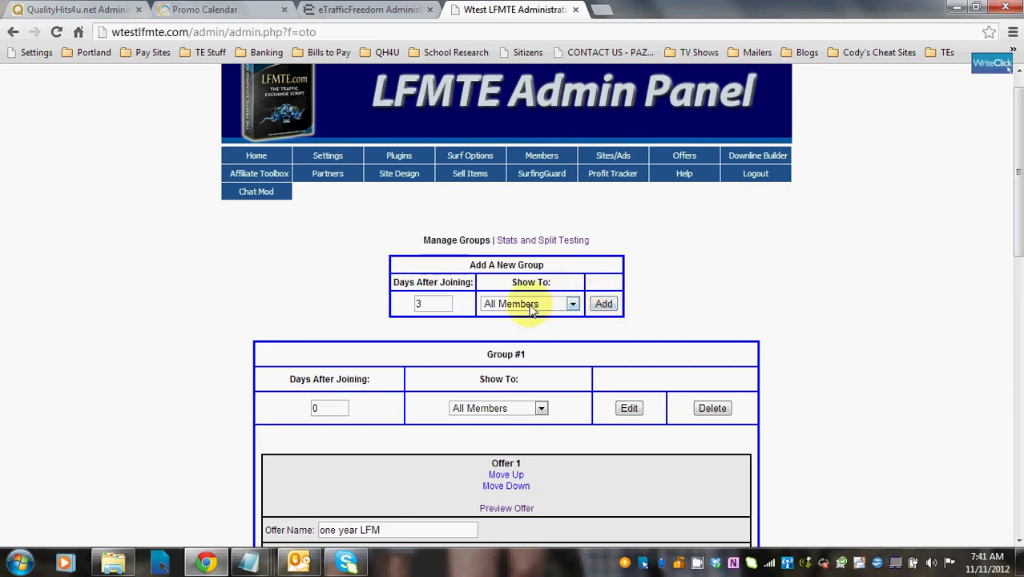
{"action": "left_click", "coordinate": [604, 305]}
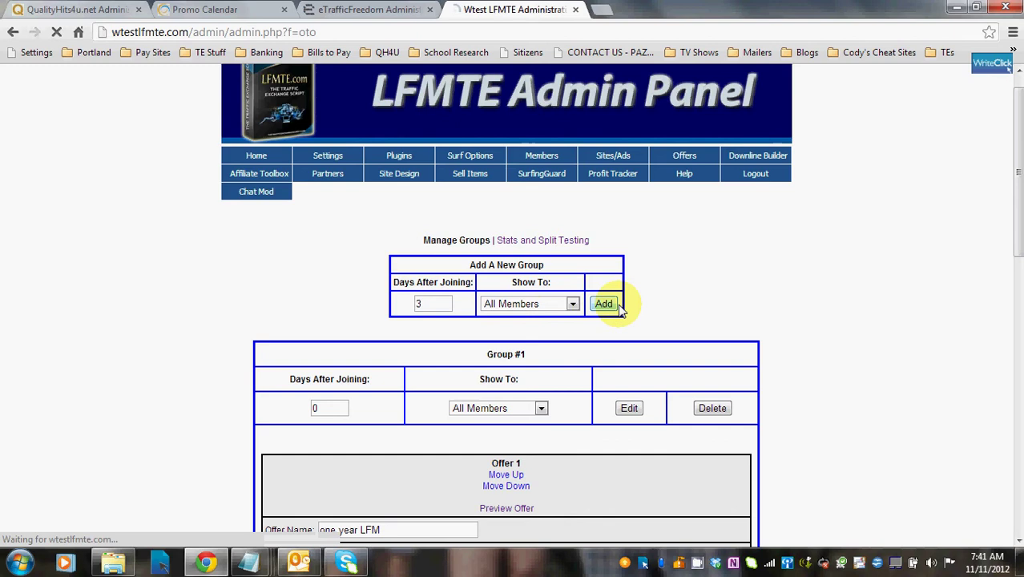
{"action": "scroll", "coordinate": [807, 322], "scroll_direction": "down", "scroll_amount": 2}
{"action": "scroll", "coordinate": [809, 325], "scroll_direction": "down", "scroll_amount": 8}
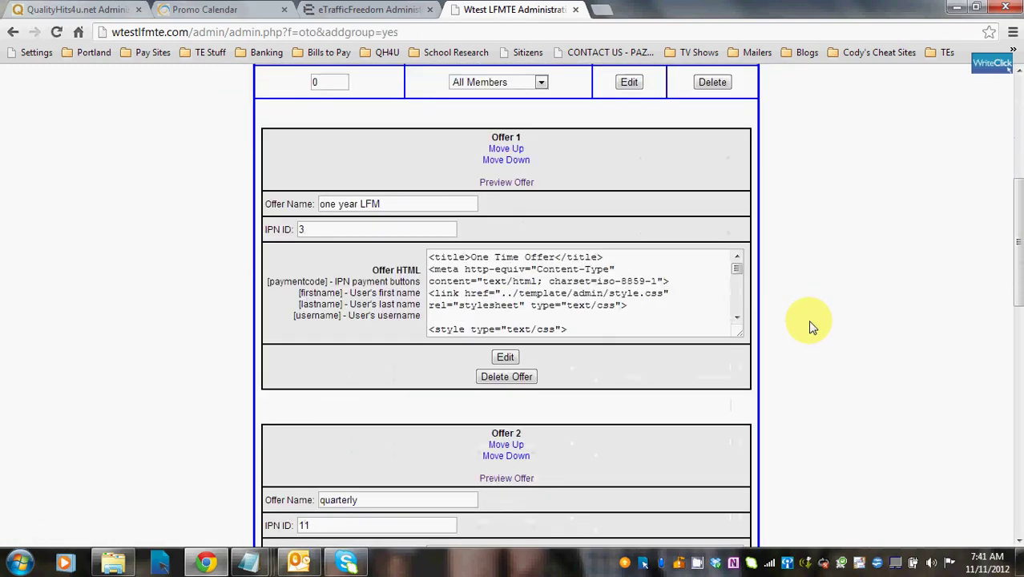
{"action": "scroll", "coordinate": [809, 324], "scroll_direction": "down", "scroll_amount": 1}
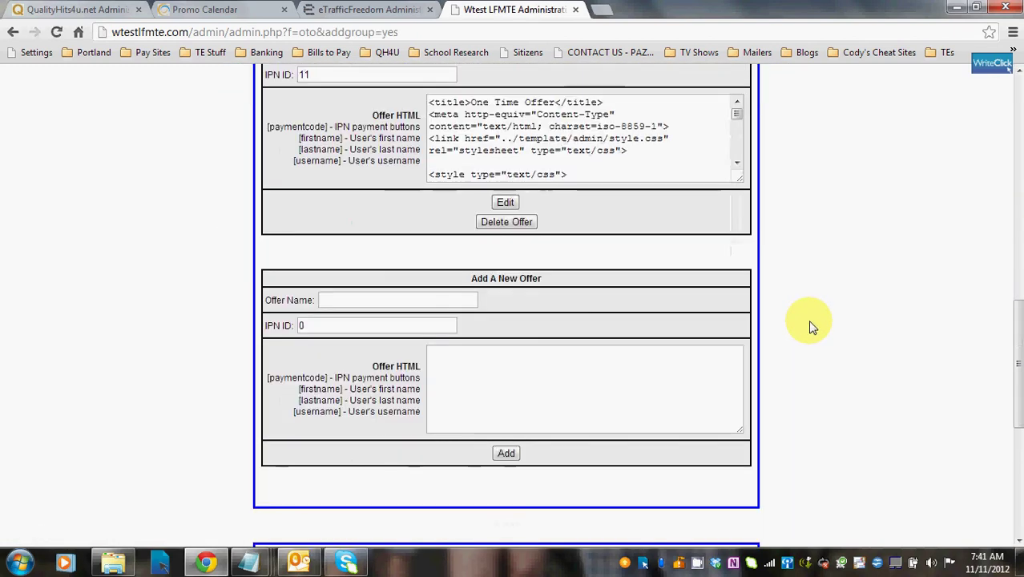
{"action": "scroll", "coordinate": [809, 324], "scroll_direction": "down", "scroll_amount": 5}
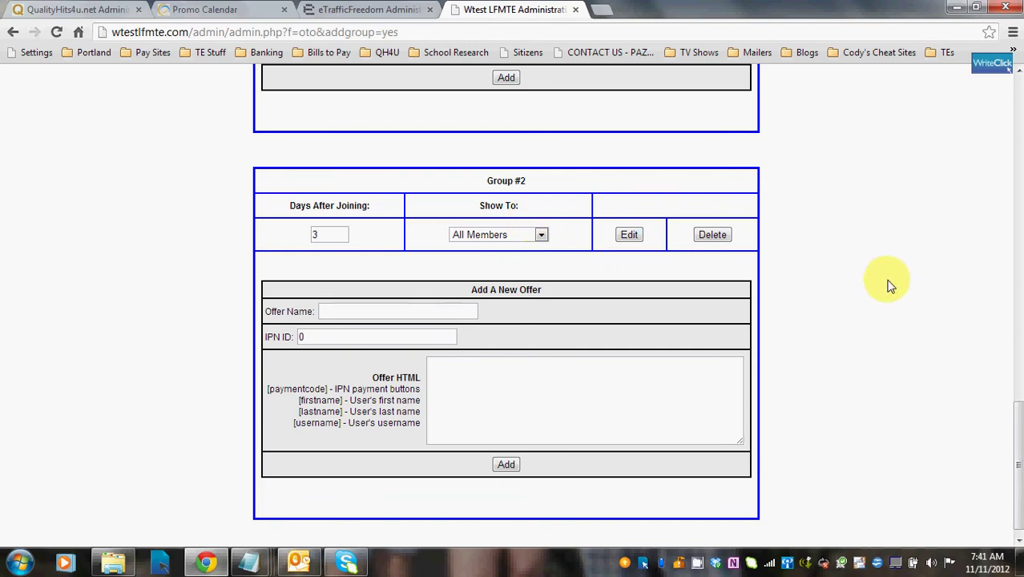
- View the Stats and Split Testing page's group selection, and return to Manage Groups
{"action": "left_click_drag", "start_coordinate": [1018, 432], "coordinate": [1008, 140]}
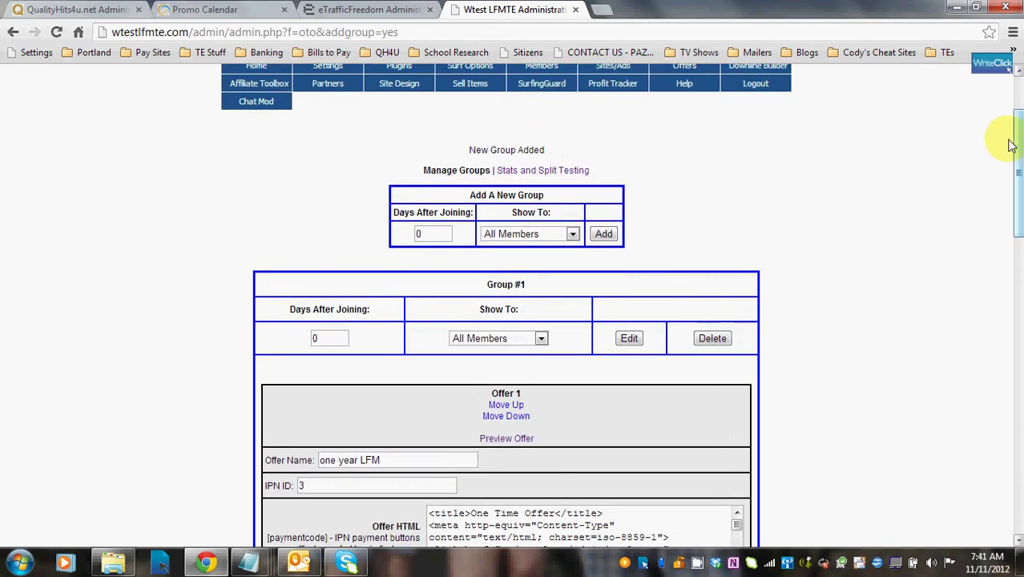
{"action": "left_click", "coordinate": [539, 170]}
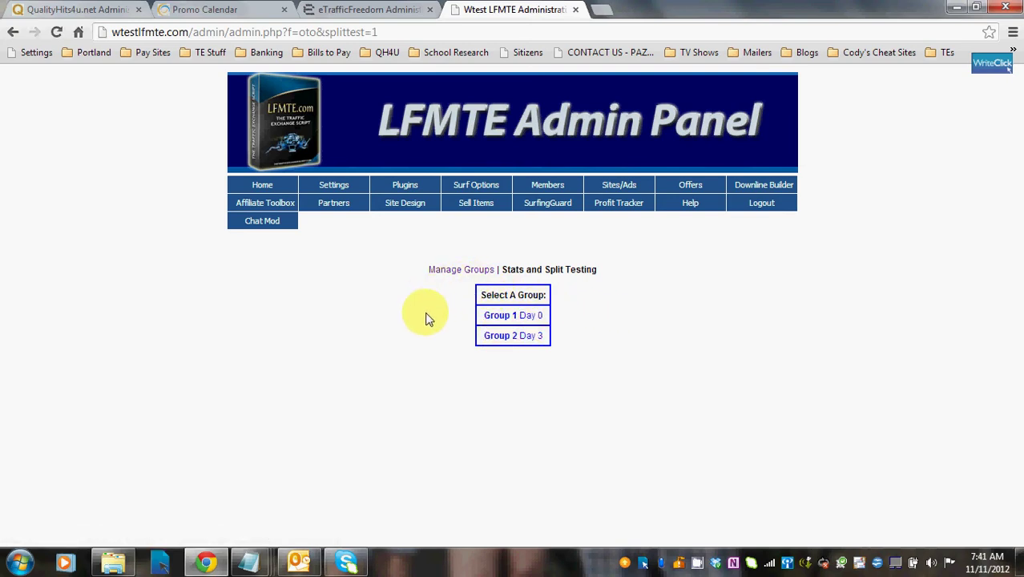
{"action": "left_click", "coordinate": [459, 271]}
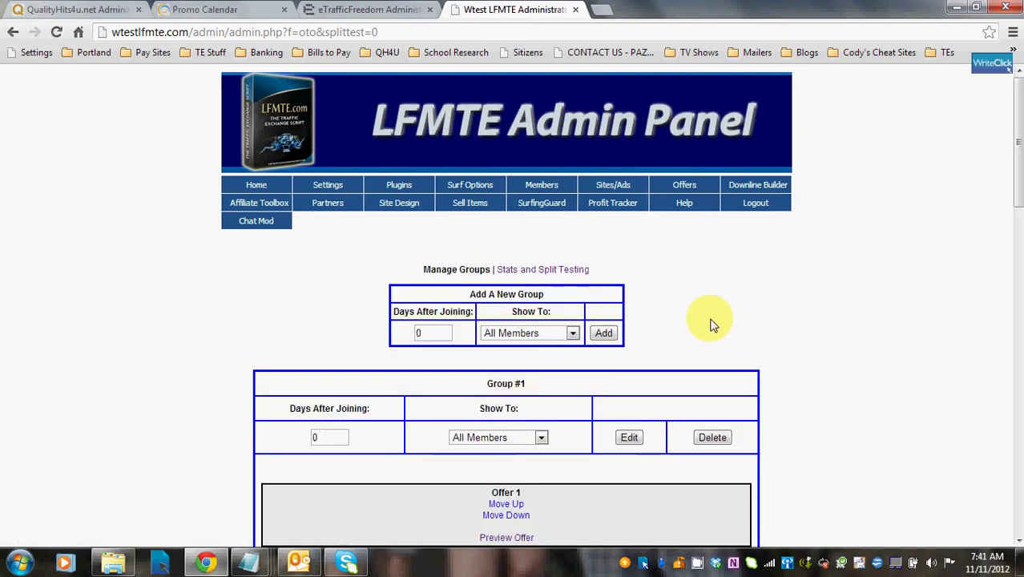
- Check the IPN ID assigned to Offer 1, "one year LFM", in Group #1
{"action": "scroll", "coordinate": [765, 315], "scroll_direction": "down", "scroll_amount": 1}
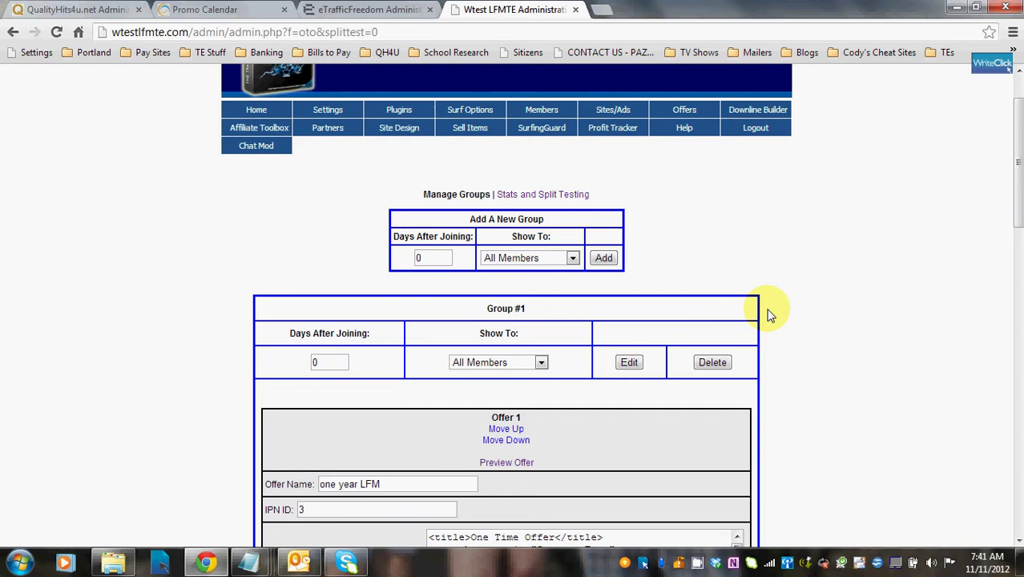
{"action": "scroll", "coordinate": [768, 315], "scroll_direction": "down", "scroll_amount": 1}
{"action": "scroll", "coordinate": [768, 315], "scroll_direction": "down", "scroll_amount": 1}
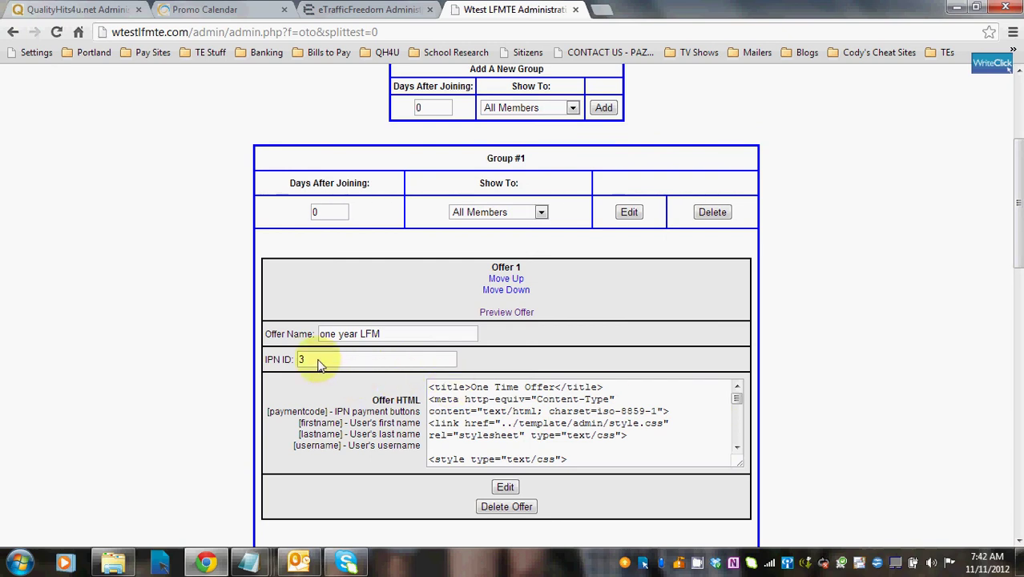
- Open the Sales Packages list and examine the upgrade choices and settings of package #3
{"action": "scroll", "coordinate": [841, 314], "scroll_direction": "up", "scroll_amount": 3}
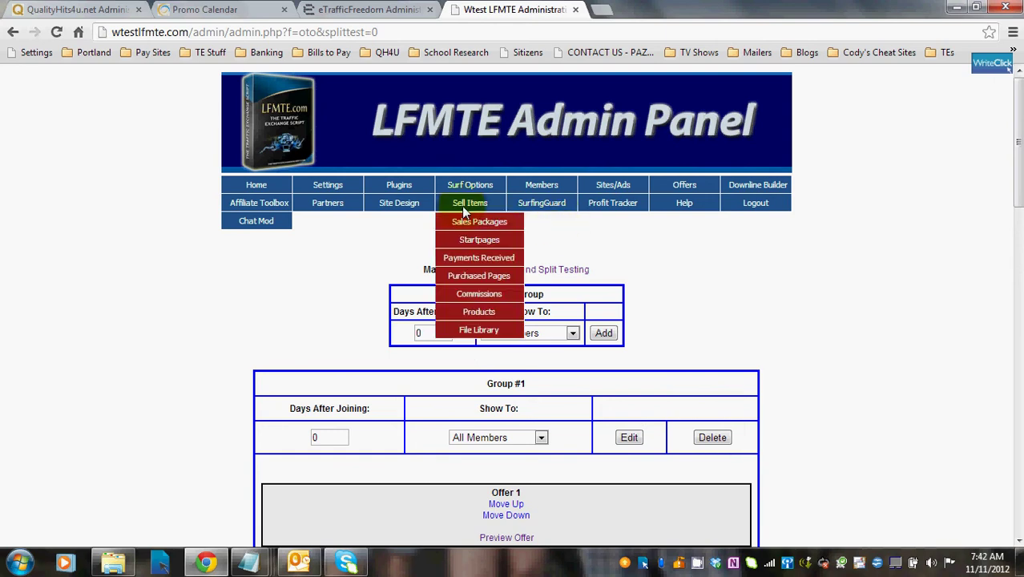
{"action": "left_click", "coordinate": [465, 220]}
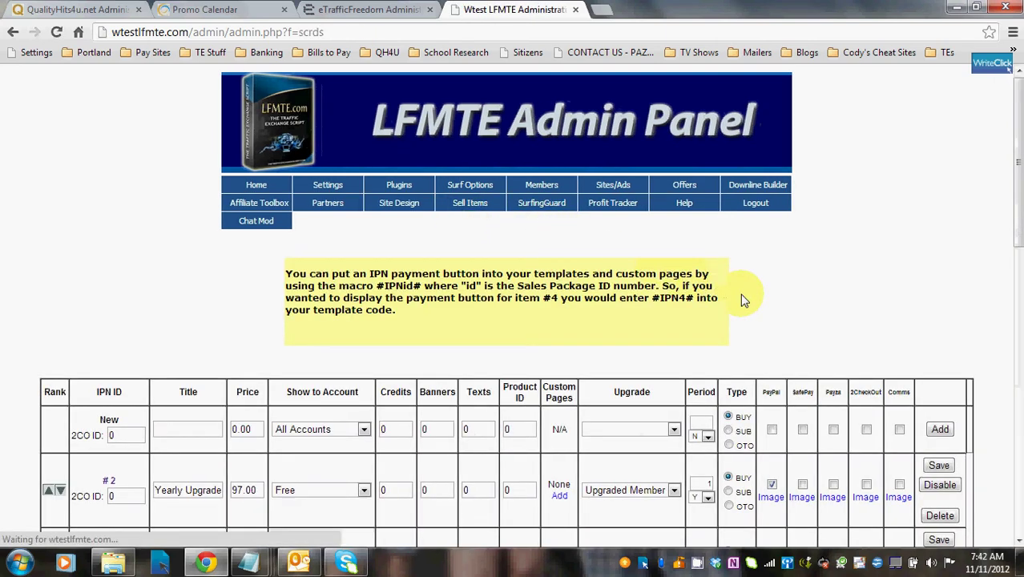
{"action": "scroll", "coordinate": [742, 300], "scroll_direction": "down", "scroll_amount": 2}
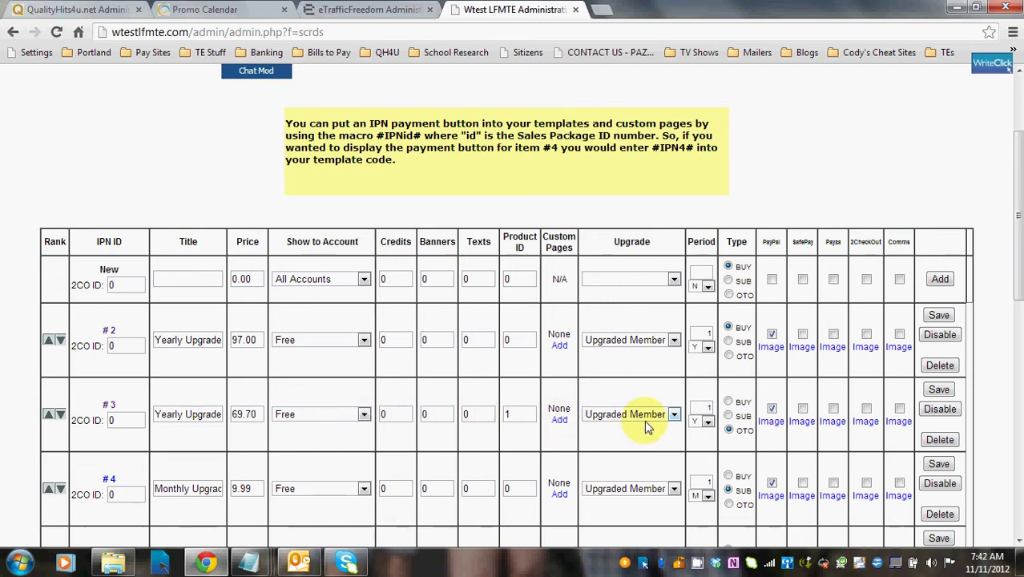
{"action": "left_click", "coordinate": [674, 414]}
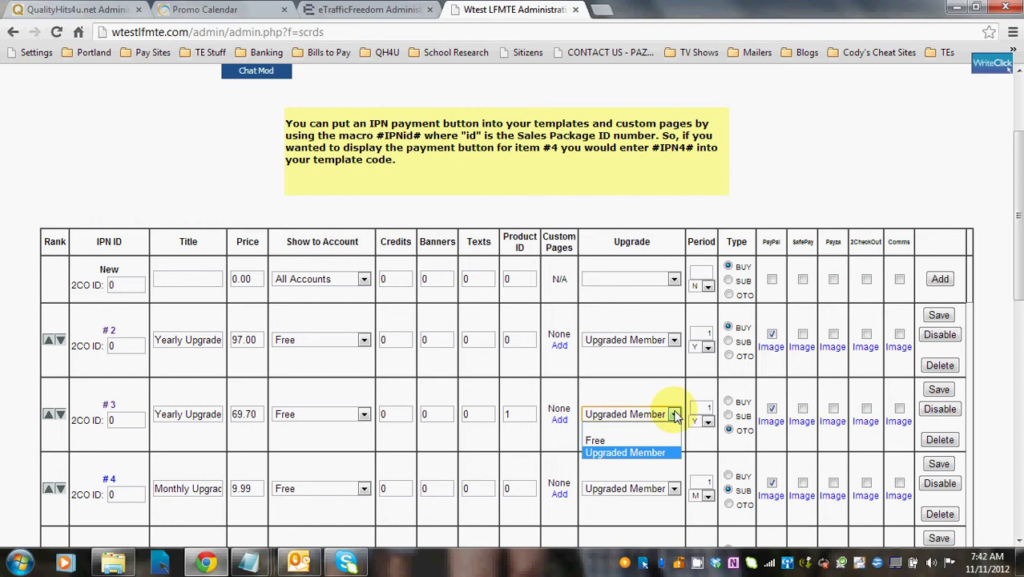
{"action": "left_click", "coordinate": [641, 395]}
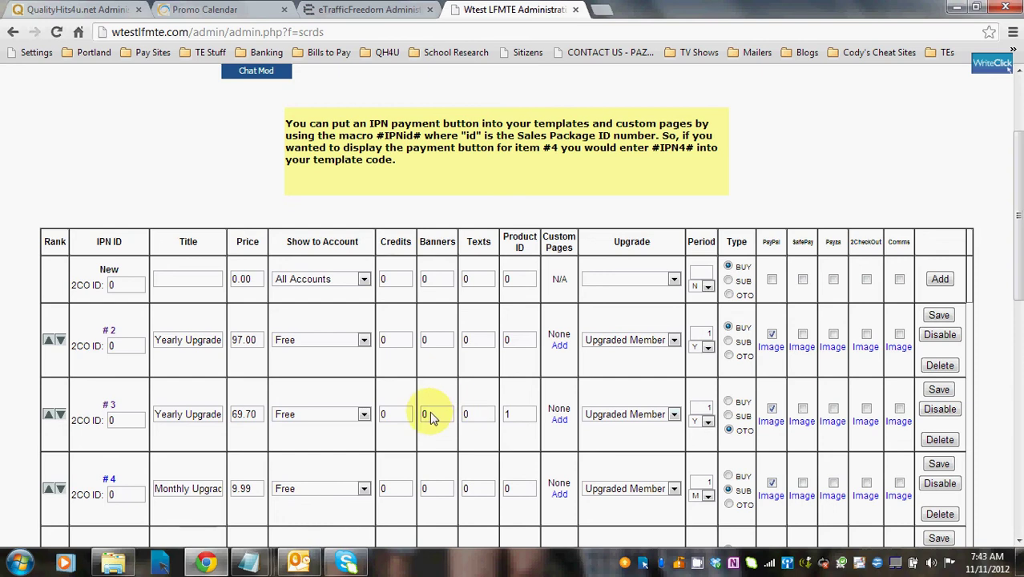
- Open the Login Offers page and examine the display frequency options and minimum days of the 5k Credit Offer
{"action": "scroll", "coordinate": [430, 417], "scroll_direction": "up", "scroll_amount": 2}
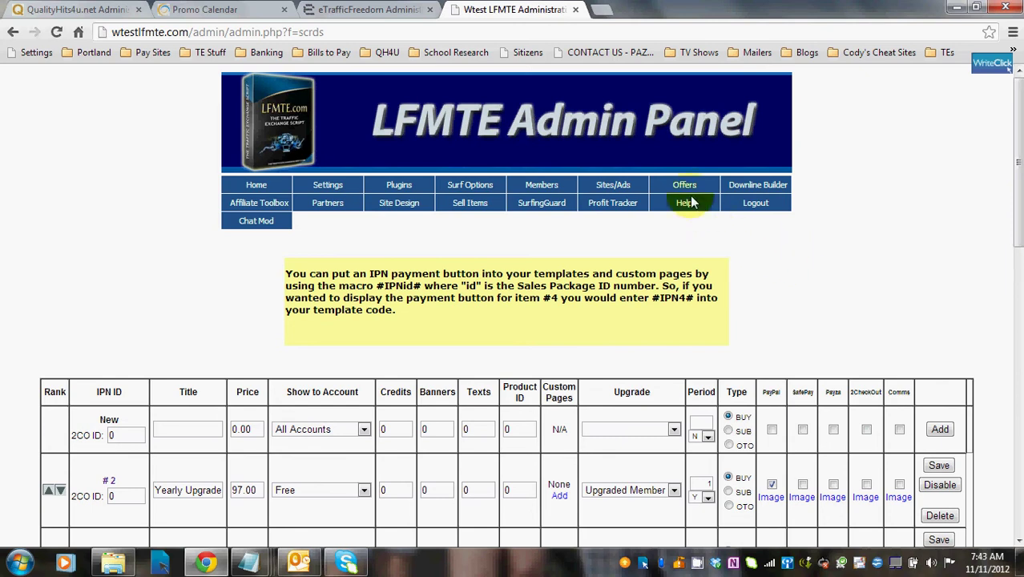
{"action": "mouse_move", "coordinate": [685, 185]}
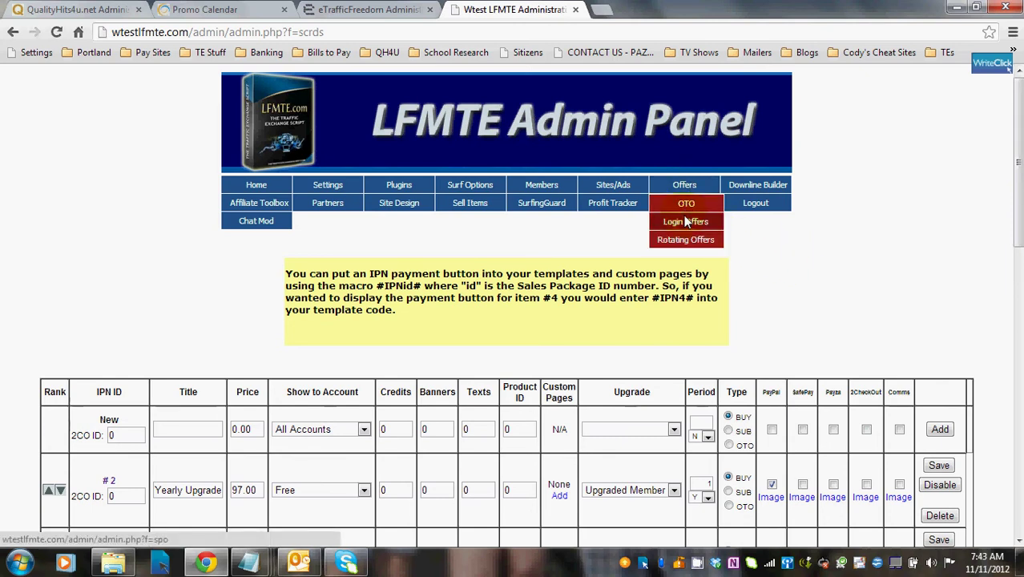
{"action": "left_click", "coordinate": [685, 222]}
{"action": "scroll", "coordinate": [717, 264], "scroll_direction": "down", "scroll_amount": 1}
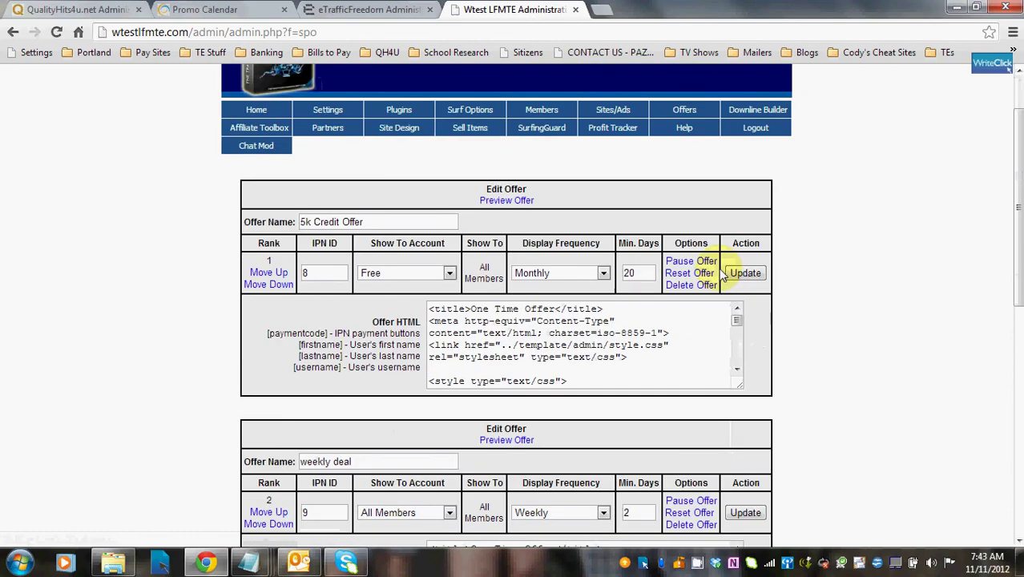
{"action": "left_click", "coordinate": [604, 274]}
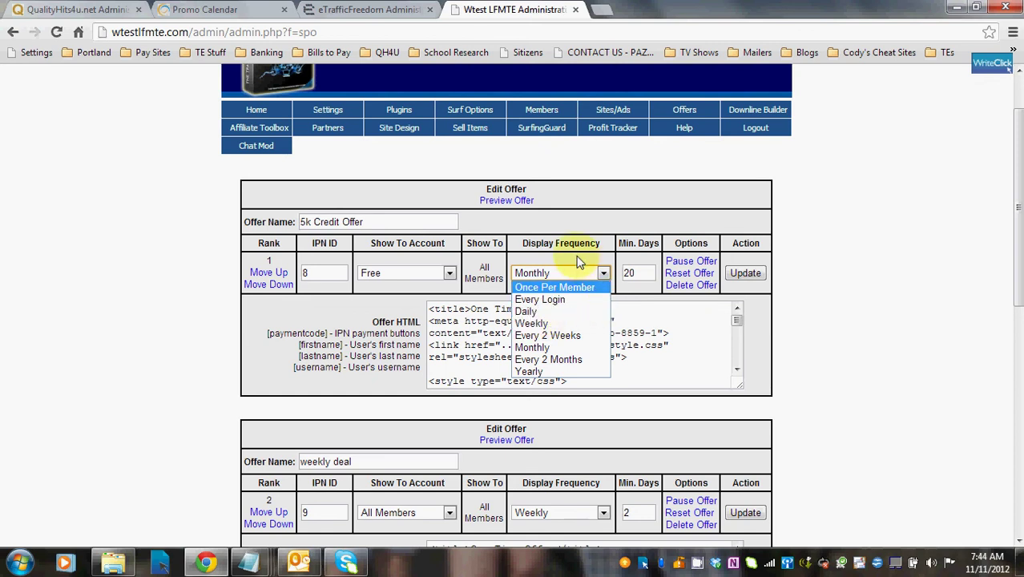
{"action": "left_click", "coordinate": [575, 255]}
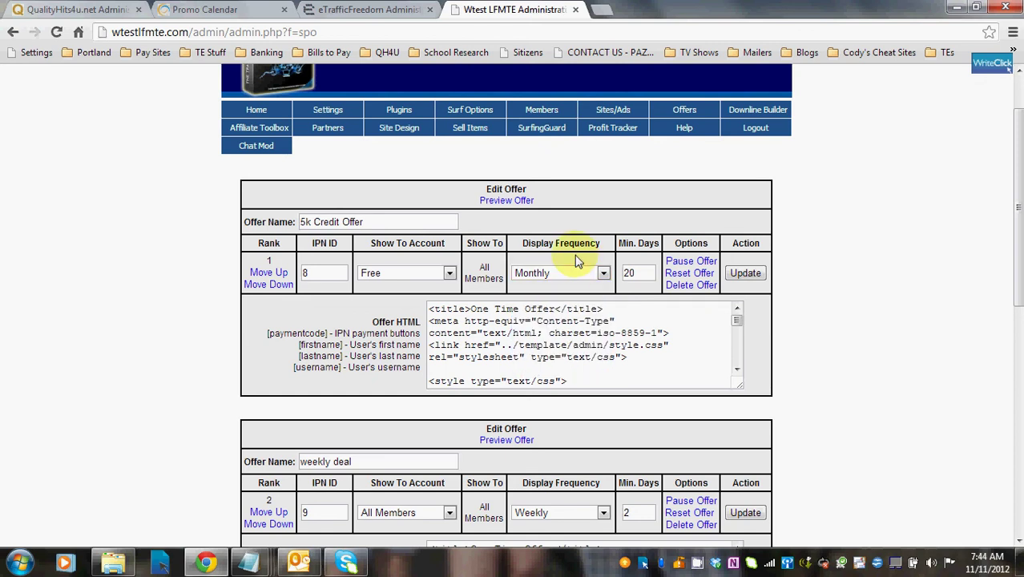
{"action": "left_click", "coordinate": [639, 279]}
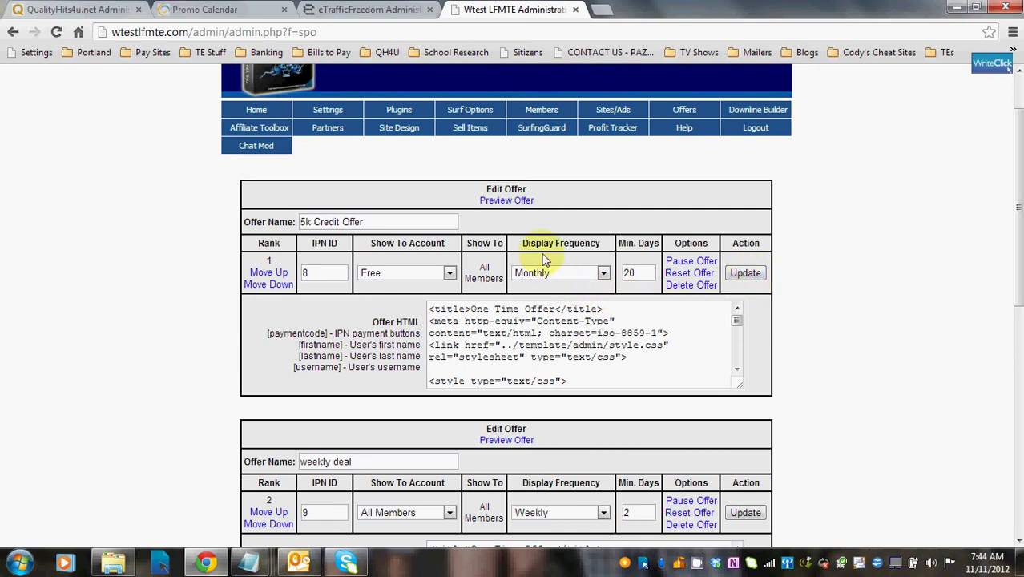
- Preview the 5k Credit Offer, read through its pitch, order box and decline link, and close the preview
{"action": "left_click", "coordinate": [505, 201]}
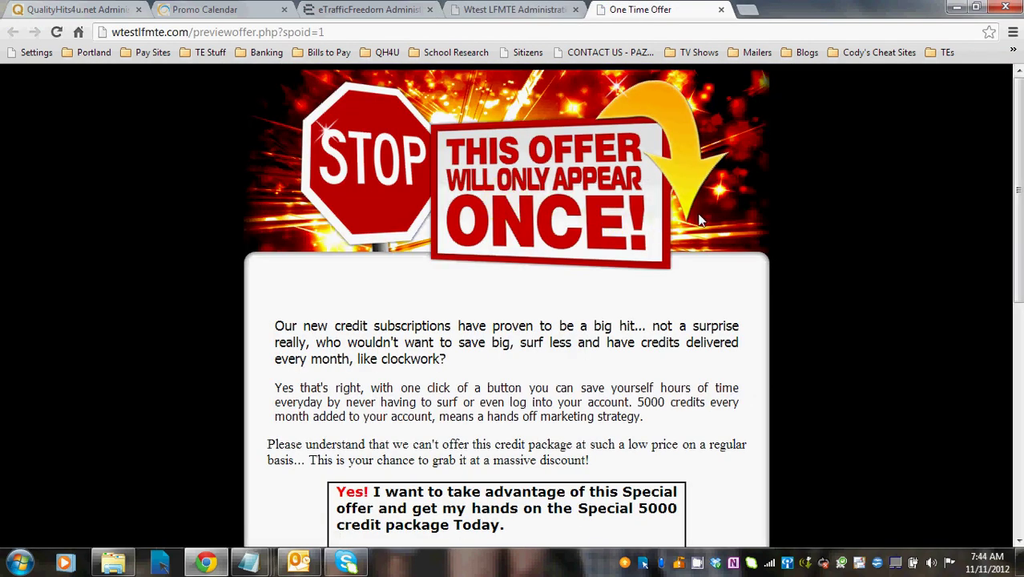
{"action": "scroll", "coordinate": [699, 220], "scroll_direction": "down", "scroll_amount": 5}
{"action": "scroll", "coordinate": [699, 223], "scroll_direction": "up", "scroll_amount": 1}
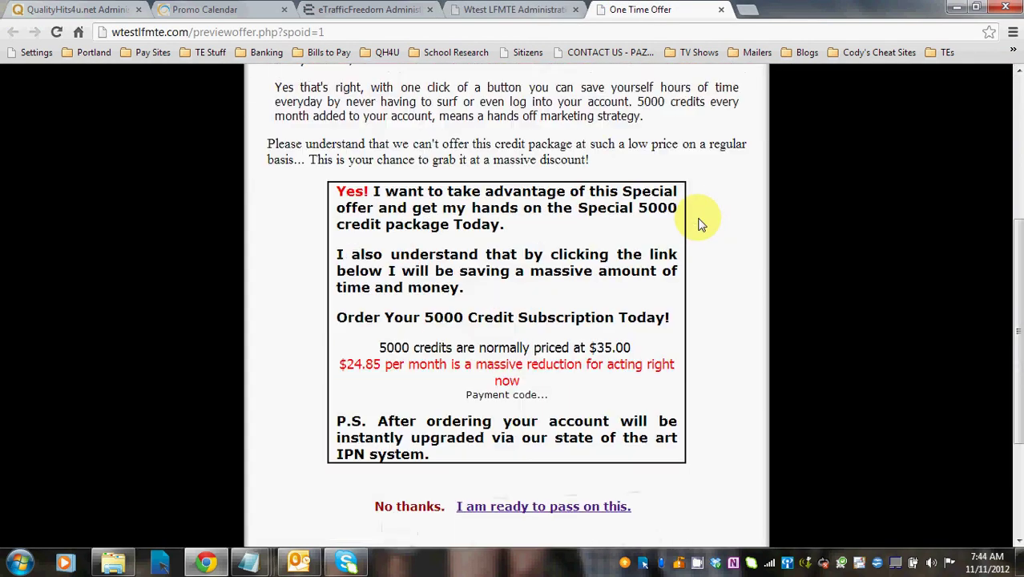
{"action": "scroll", "coordinate": [699, 220], "scroll_direction": "up", "scroll_amount": 4}
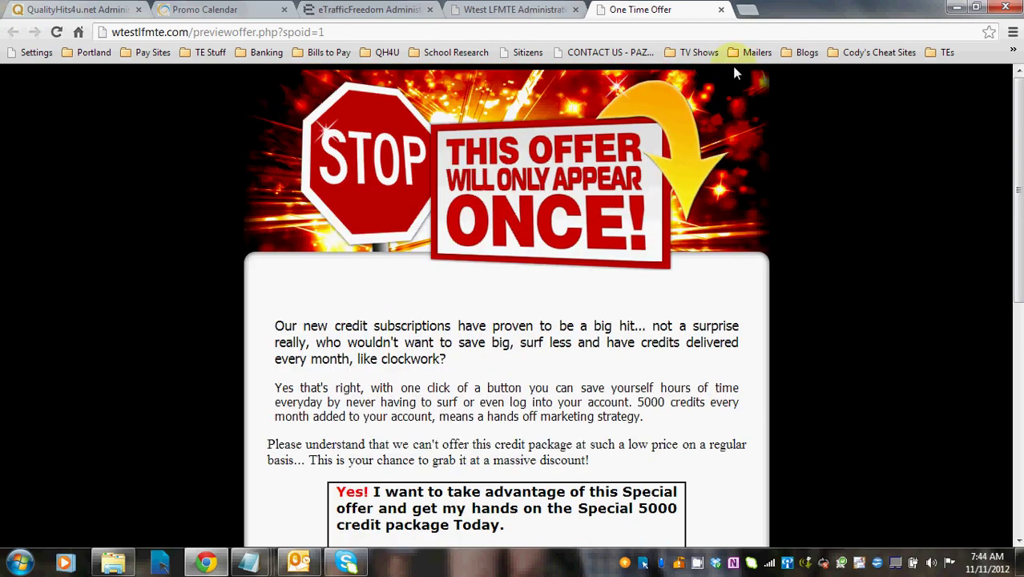
{"action": "left_click", "coordinate": [721, 9]}
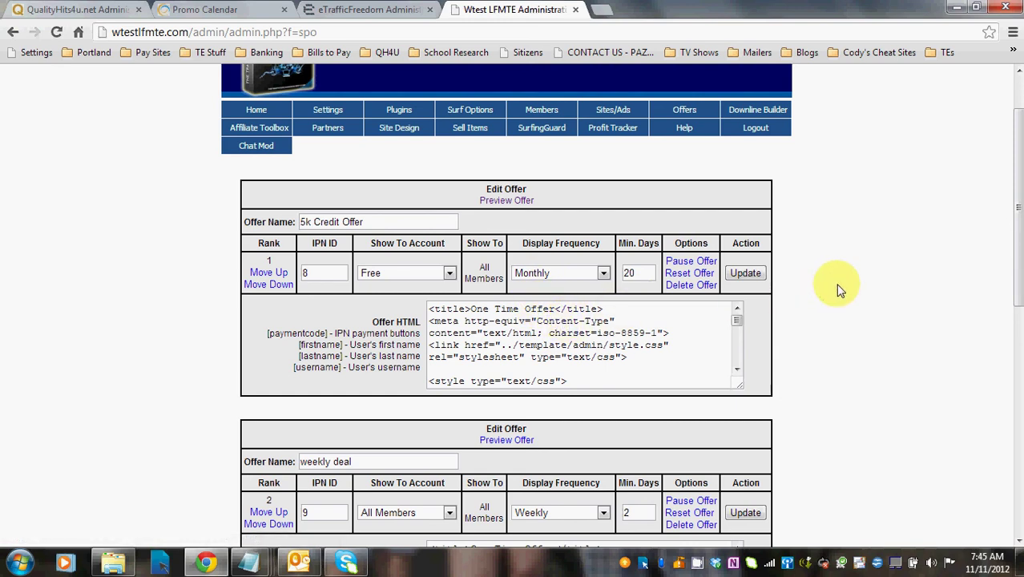
- Look over the remaining login offers and open the Rotating Offers page
{"action": "scroll", "coordinate": [837, 291], "scroll_direction": "down", "scroll_amount": 2}
{"action": "scroll", "coordinate": [837, 290], "scroll_direction": "up", "scroll_amount": 2}
{"action": "mouse_move", "coordinate": [682, 107]}
{"action": "left_click", "coordinate": [685, 166]}
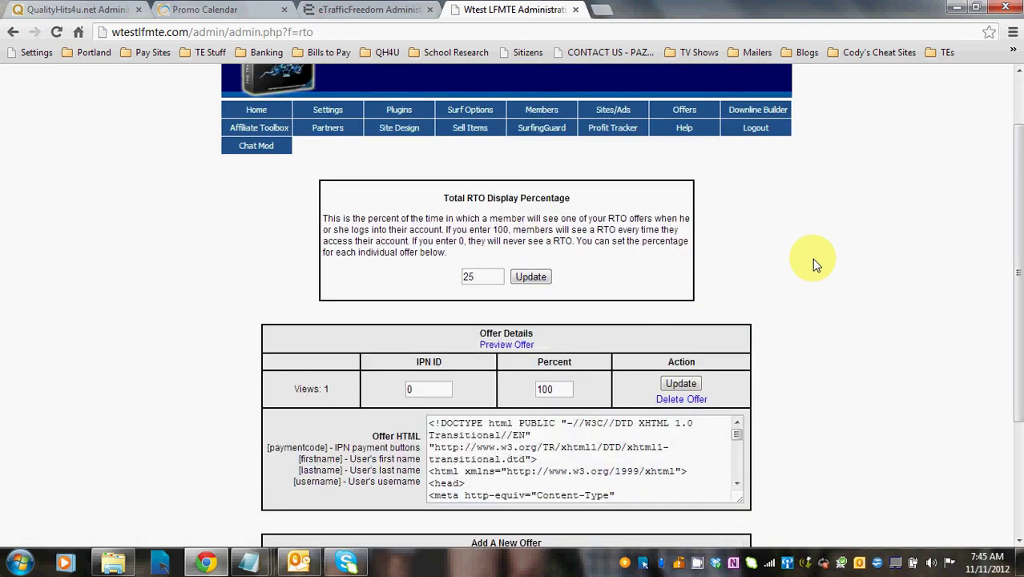
- Preview the existing rotating offer and look through its Instant Squeeze Page Generator pitch
{"action": "scroll", "coordinate": [815, 264], "scroll_direction": "down", "scroll_amount": 1}
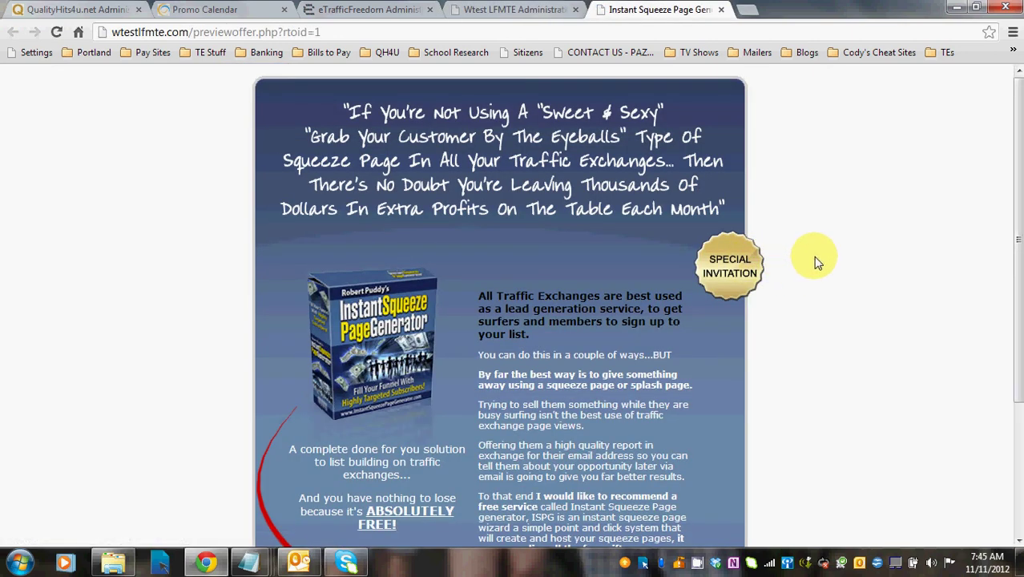
{"action": "scroll", "coordinate": [814, 260], "scroll_direction": "down", "scroll_amount": 1}
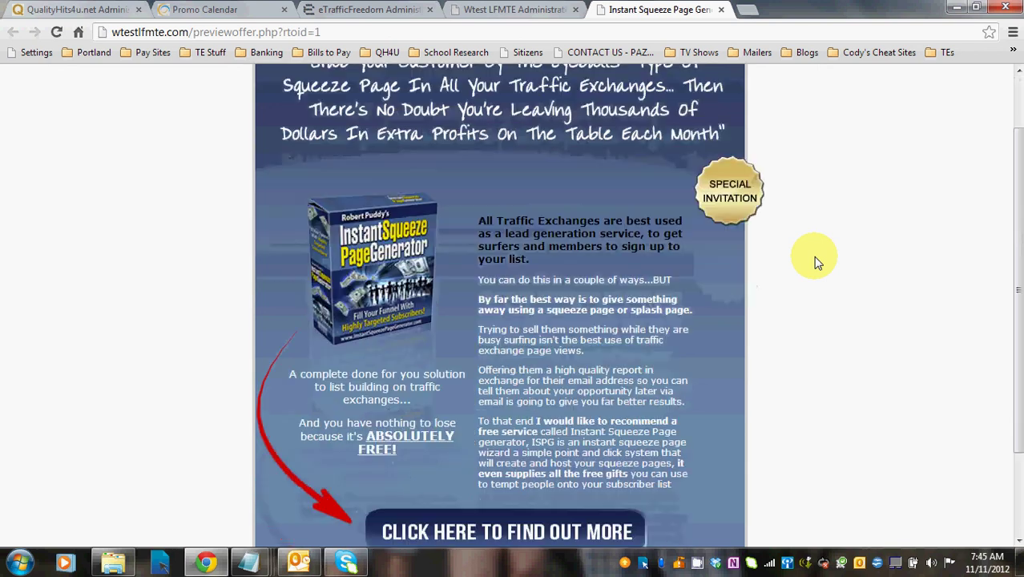
{"action": "scroll", "coordinate": [791, 326], "scroll_direction": "up", "scroll_amount": 1}
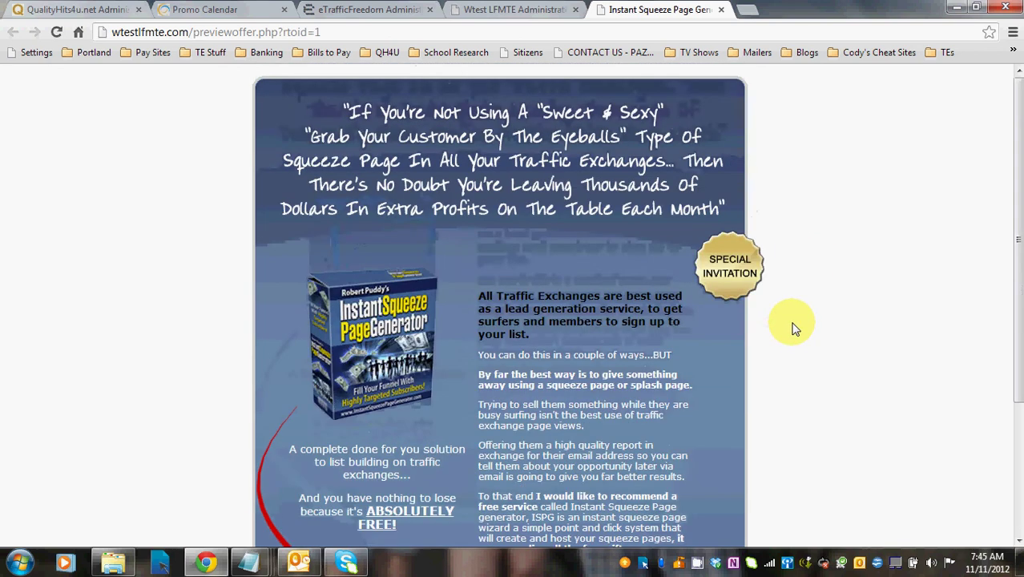
- Close the offer preview and enter 75 as the existing rotating offer's display percent
{"action": "left_click", "coordinate": [720, 9]}
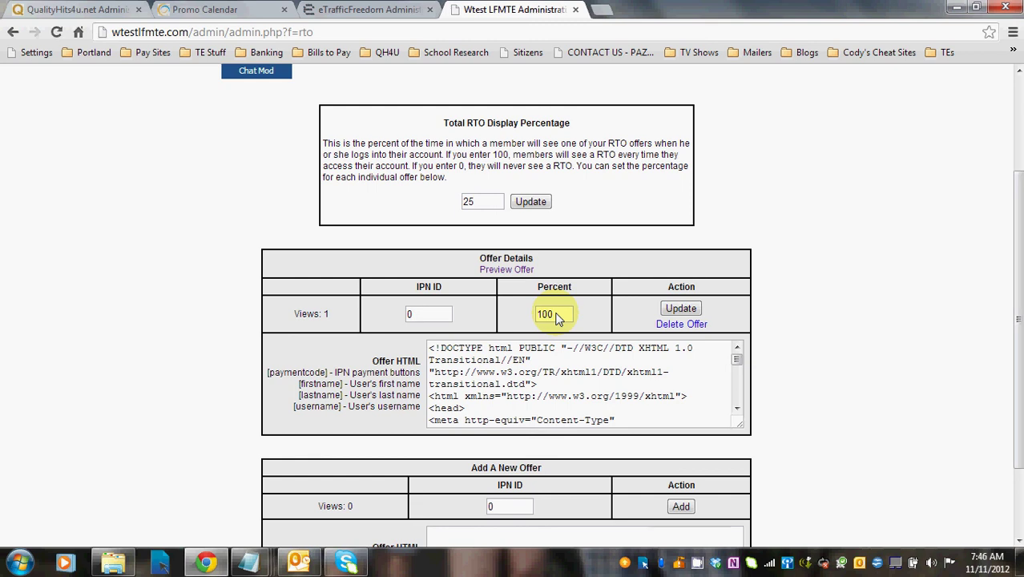
{"action": "left_click_drag", "start_coordinate": [559, 318], "coordinate": [532, 319]}
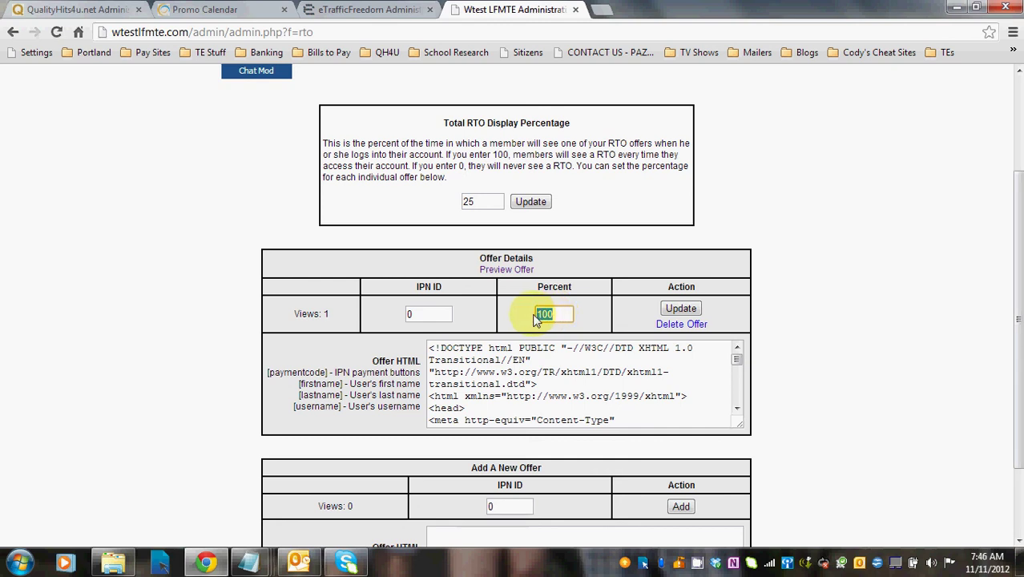
{"action": "key", "text": "BackSpace"}
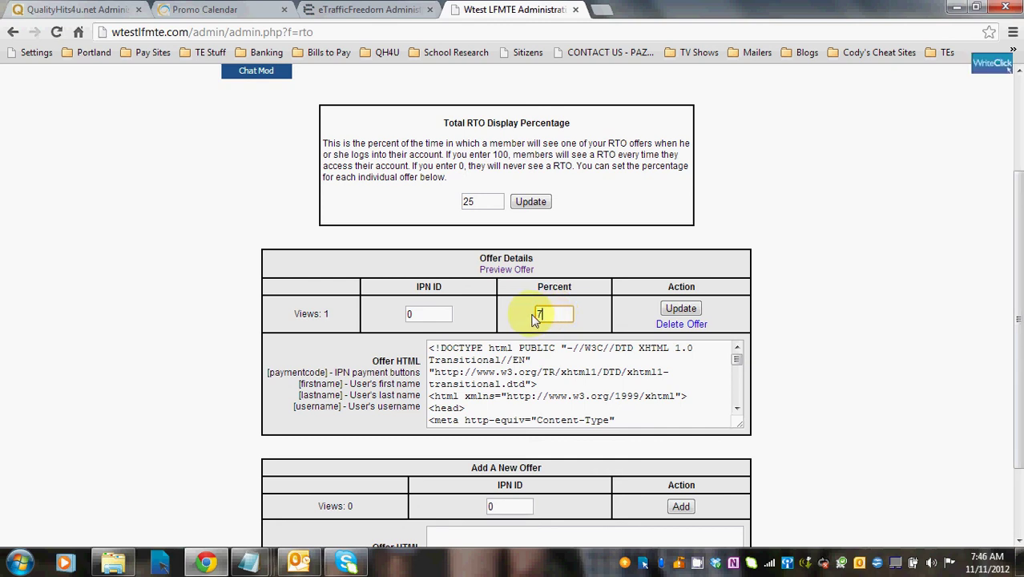
{"action": "type", "text": "75"}
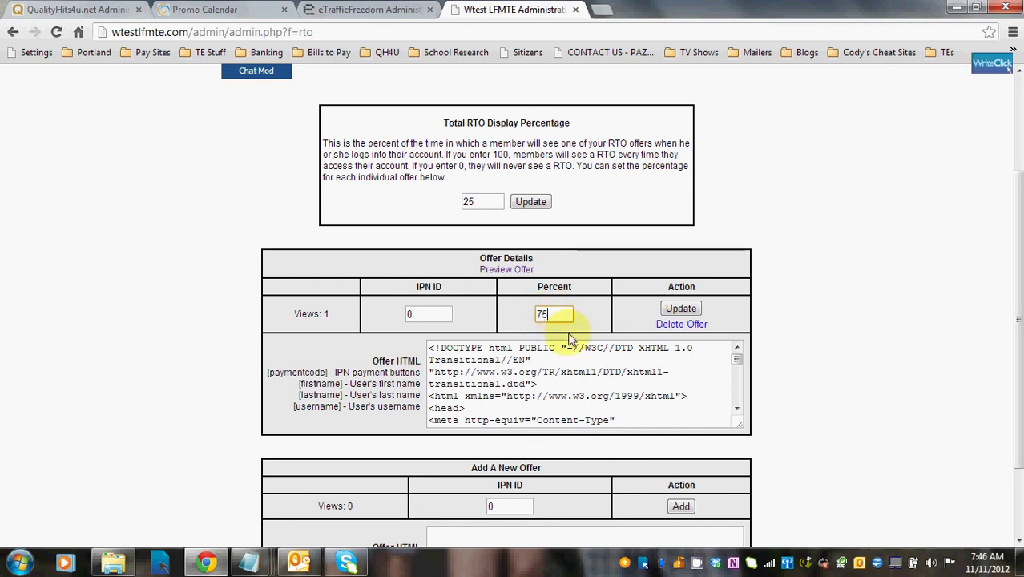
- Examine the existing rotating offer's HTML and its [paymentcode] placeholder, and return to the total RTO display percentage
{"action": "scroll", "coordinate": [570, 340], "scroll_direction": "down", "scroll_amount": 1}
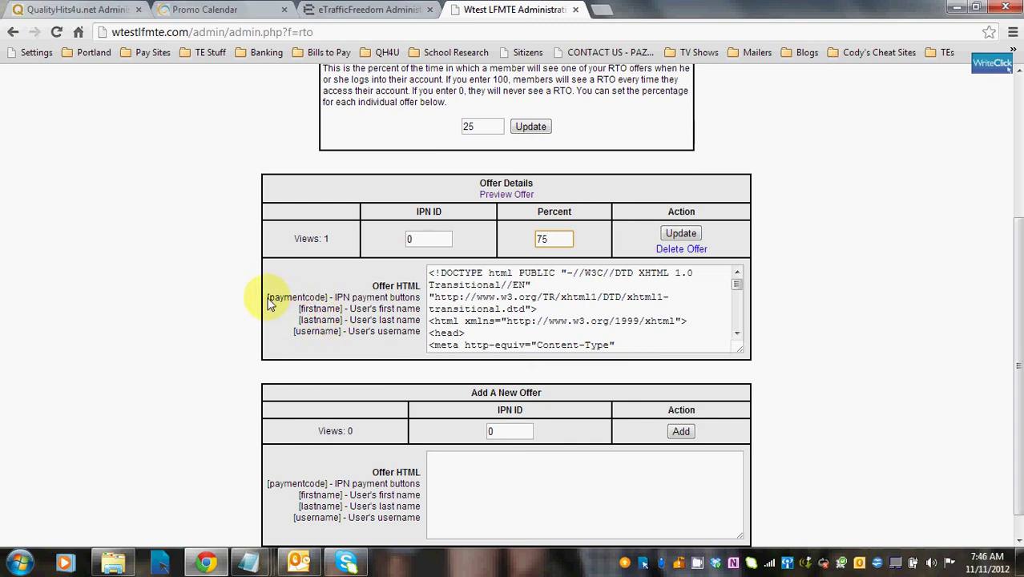
{"action": "left_click", "coordinate": [327, 299]}
{"action": "left_click_drag", "start_coordinate": [327, 302], "coordinate": [269, 299]}
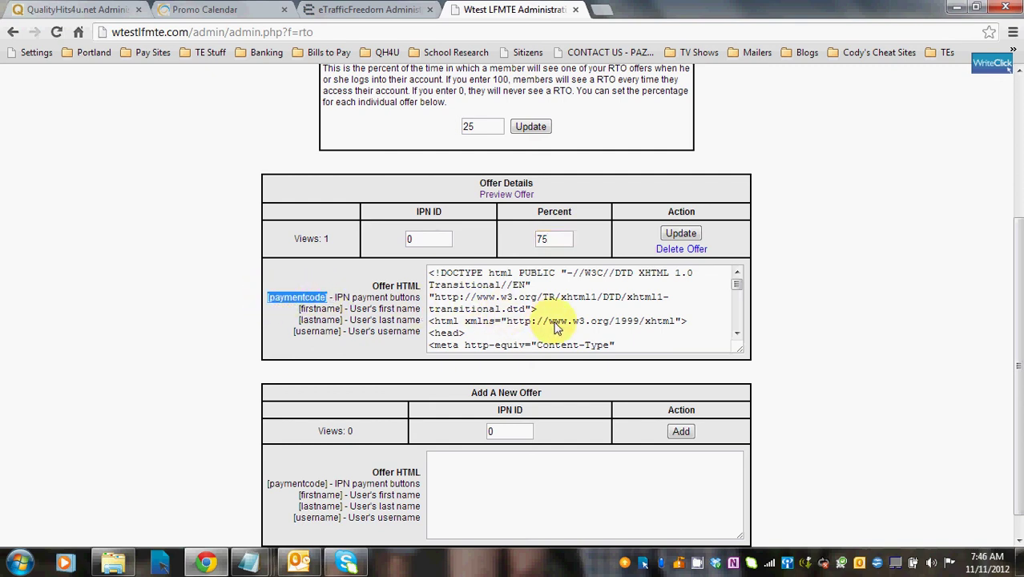
{"action": "mouse_move", "coordinate": [737, 285]}
{"action": "left_mouse_down"}
{"action": "mouse_move", "coordinate": [745, 312]}
{"action": "mouse_move", "coordinate": [743, 281]}
{"action": "mouse_move", "coordinate": [747, 289]}
{"action": "left_mouse_up"}
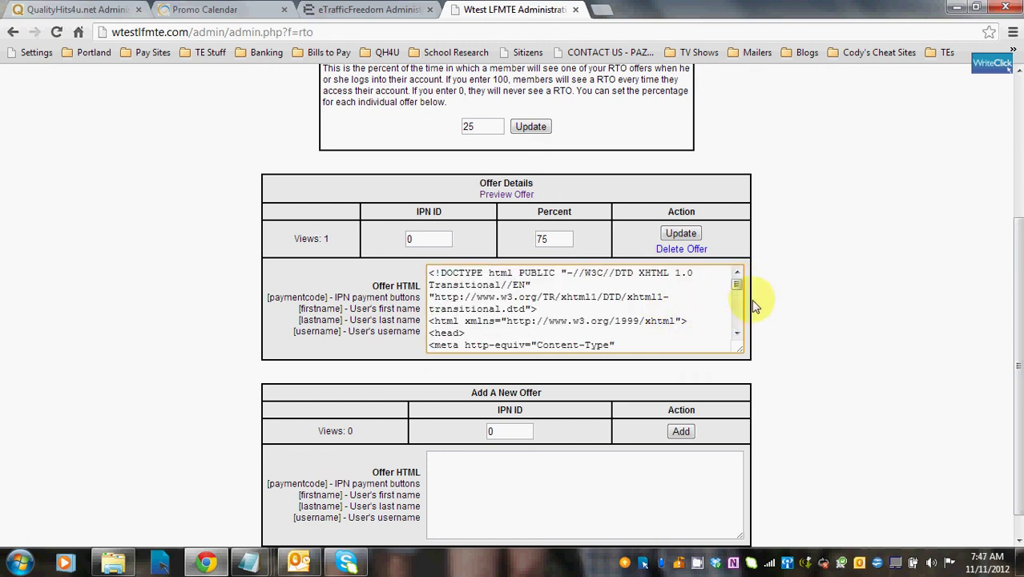
{"action": "scroll", "coordinate": [785, 276], "scroll_direction": "up", "scroll_amount": 1}
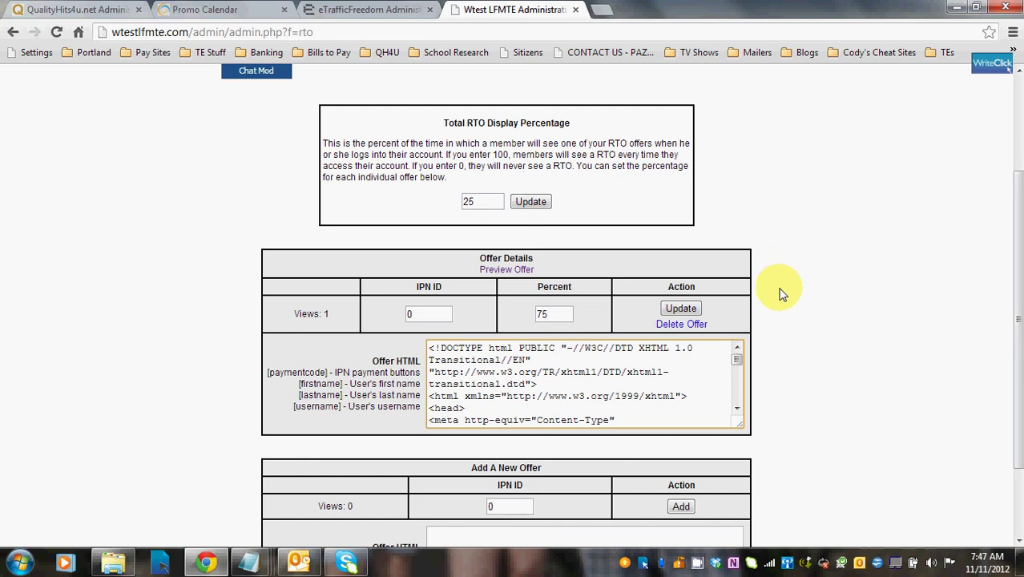
{"action": "scroll", "coordinate": [782, 296], "scroll_direction": "up", "scroll_amount": 2}
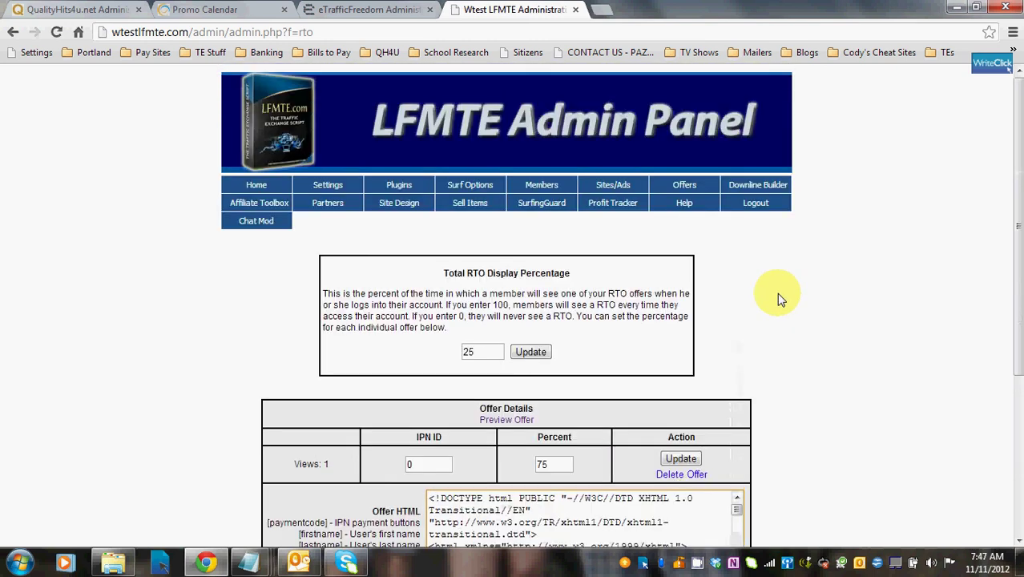